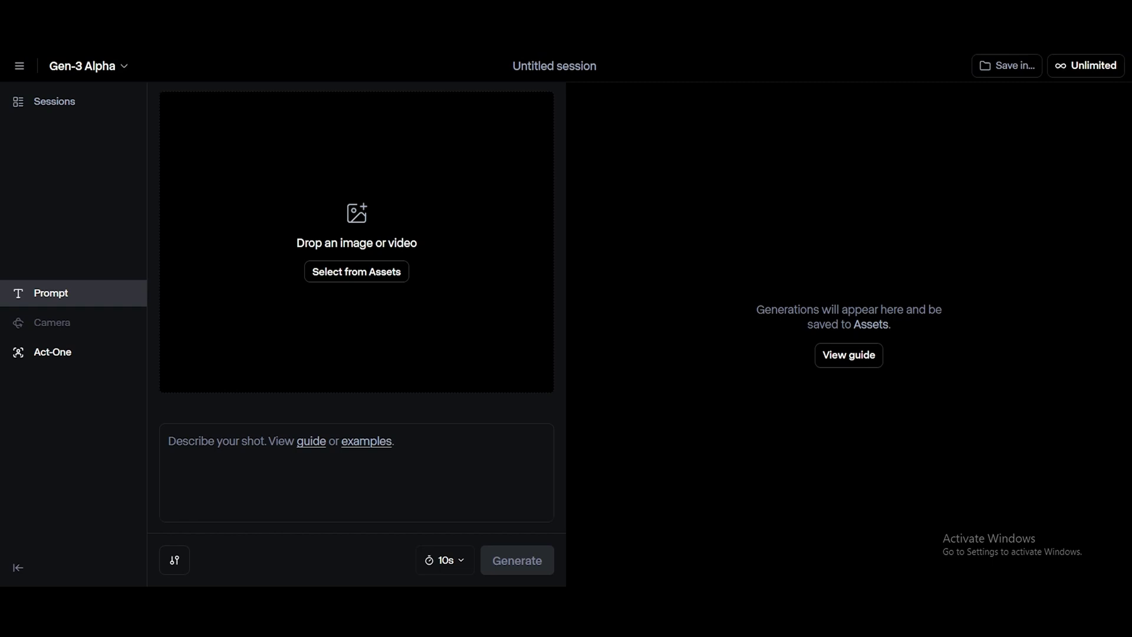
# Step: Set Elephant creature.png as the last frame and paste a camera-shot prompt trimmed under 1000 characters
pyautogui.moveTo(754, 152); pyautogui.dragTo(341, 174)
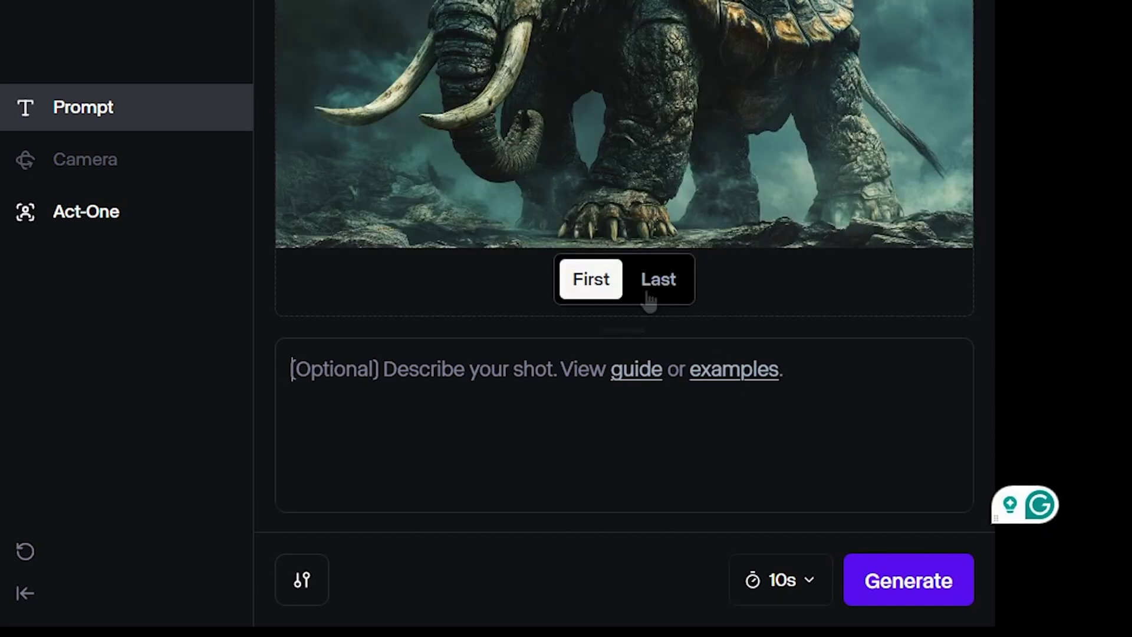
pyautogui.click(646, 284)
pyautogui.hotkey('ctrl', 'v')
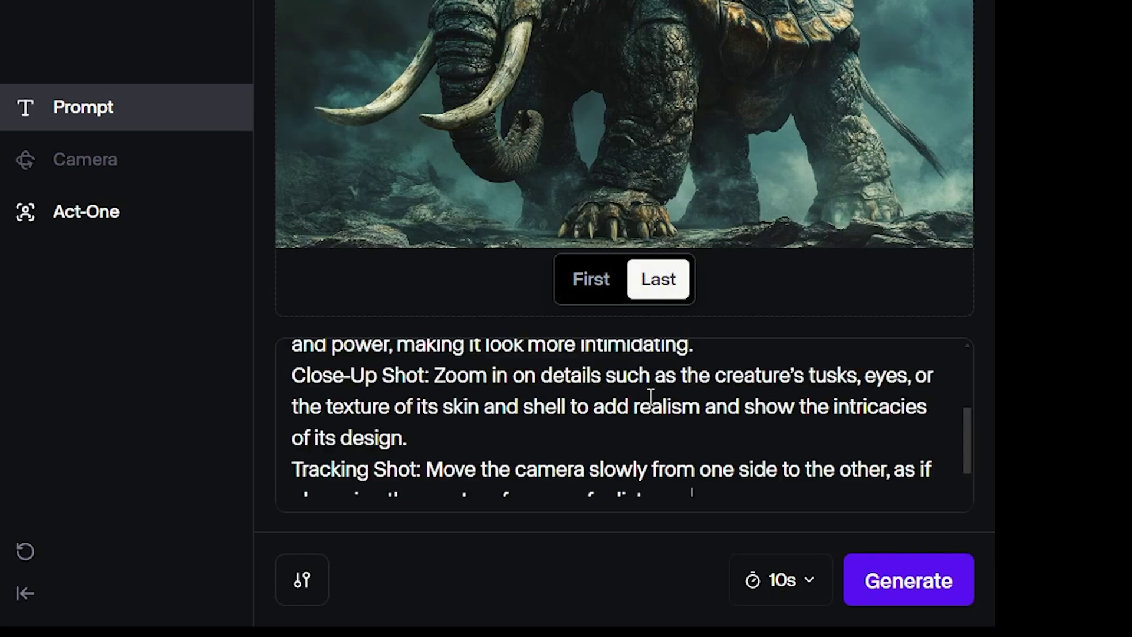
pyautogui.press('BackSpace')
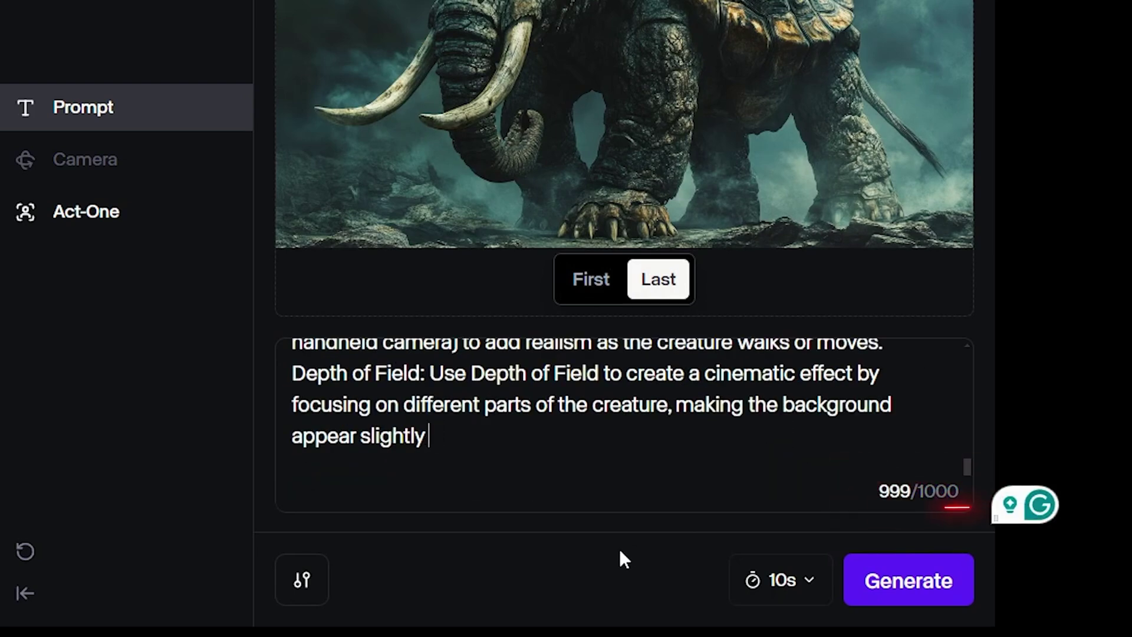
pyautogui.press('BackSpace')
pyautogui.press('BackSpace')
pyautogui.press('BackSpace')
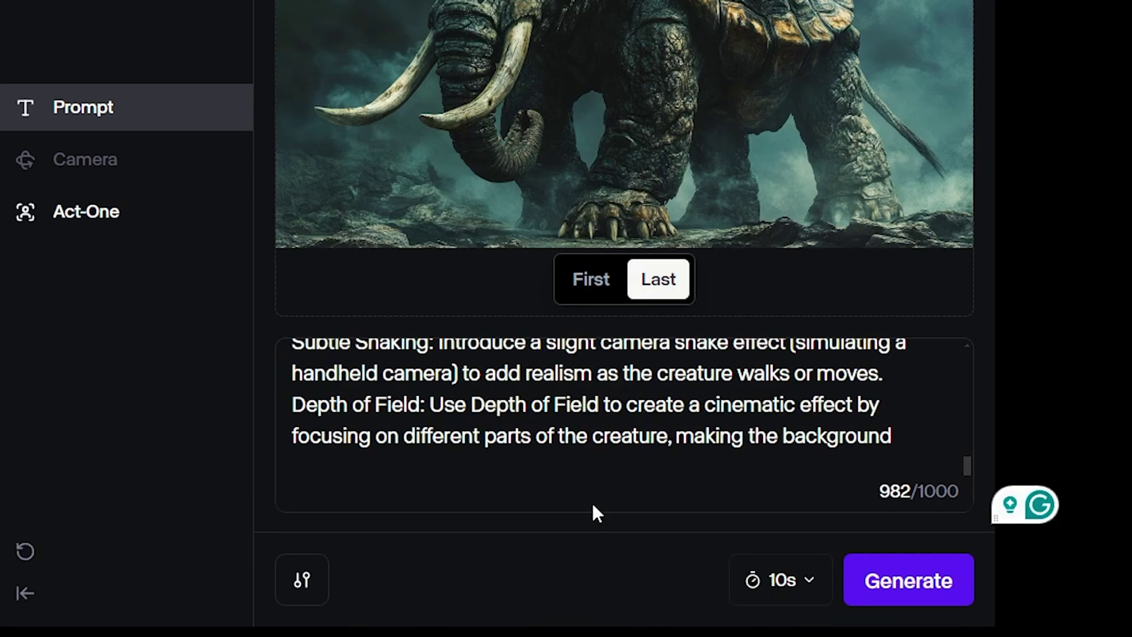
pyautogui.press('BackSpace')
pyautogui.press('BackSpace')
pyautogui.press('BackSpace')
pyautogui.press('BackSpace')
pyautogui.press('BackSpace')
pyautogui.press('BackSpace')
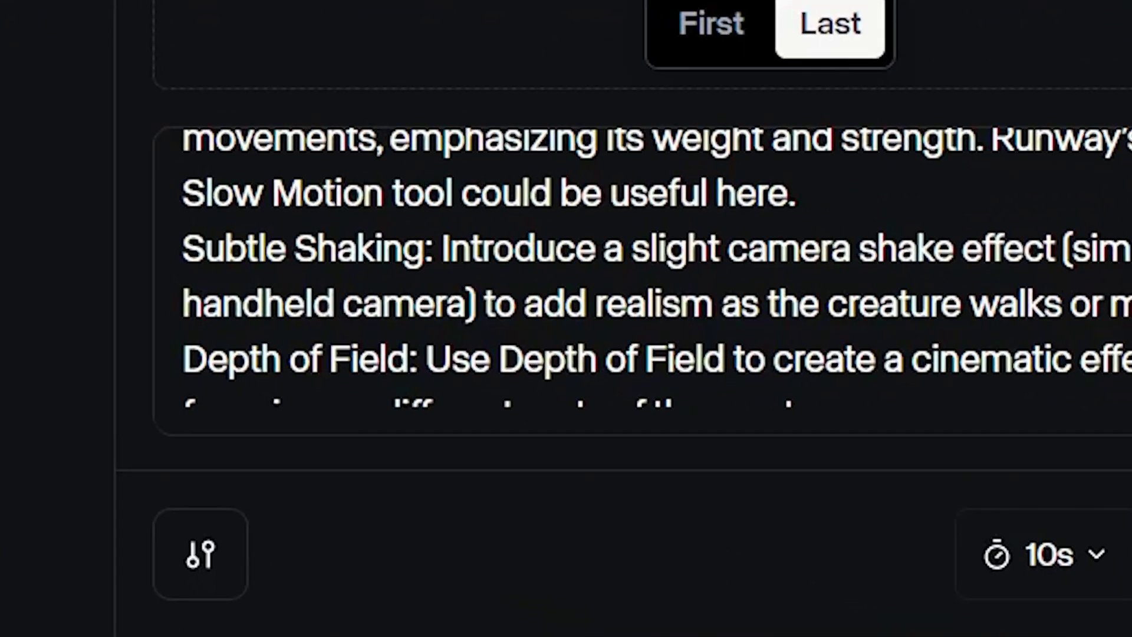
pyautogui.write(',')
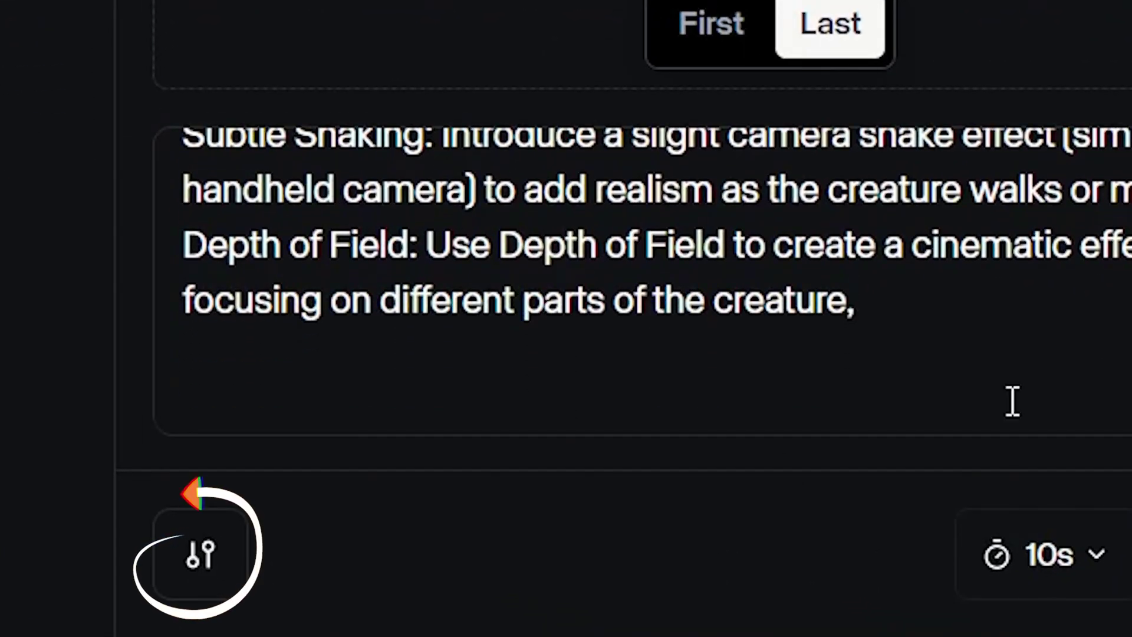
# Step: Show and then hide the generation Settings panel before generating
pyautogui.click(198, 566)
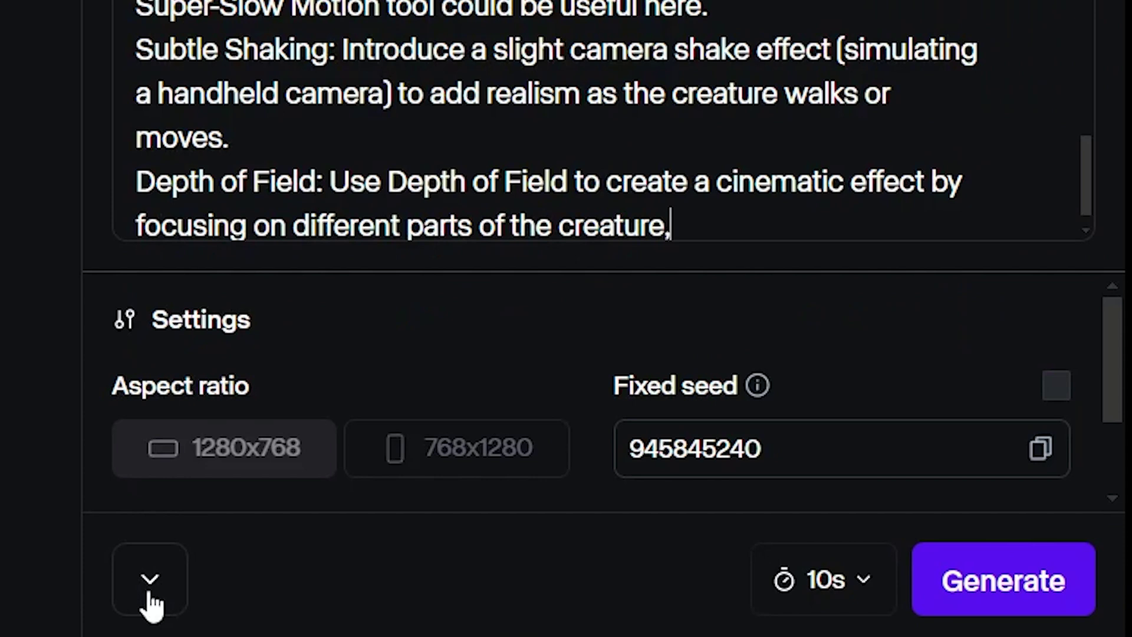
pyautogui.scroll(-2, 516, 345)
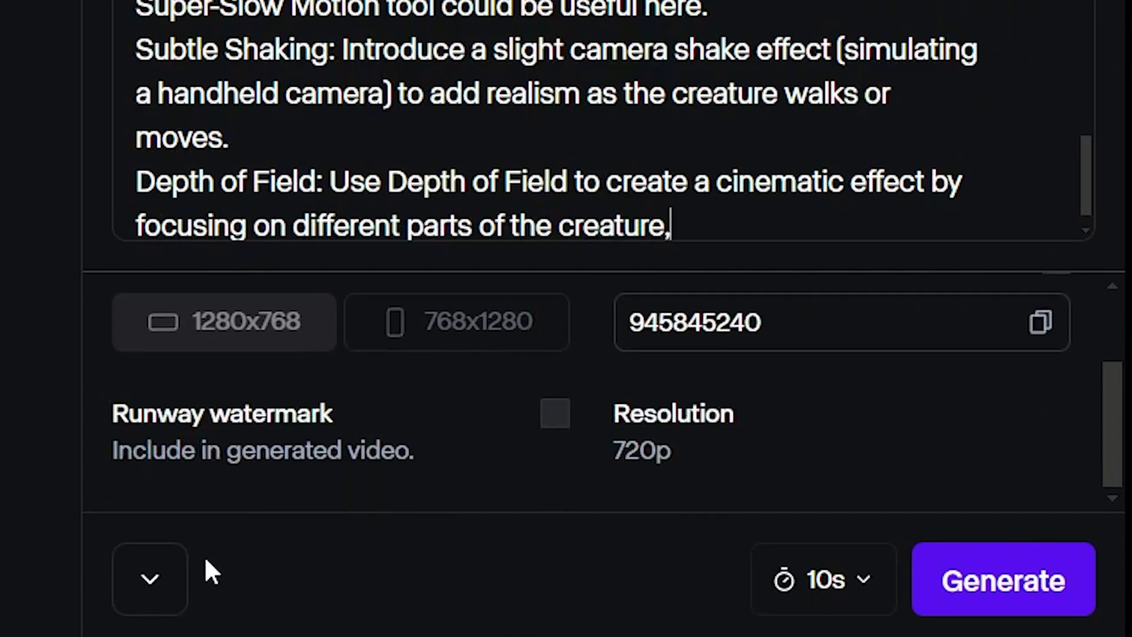
pyautogui.click(143, 585)
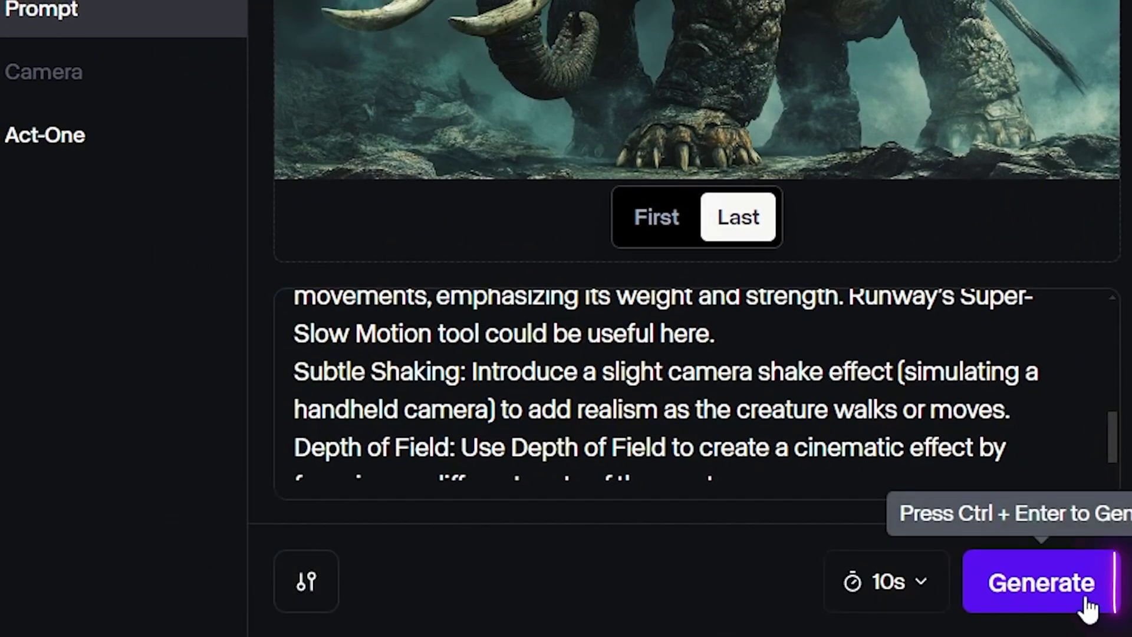
# Step: Generate the 10-second Gen-3 Alpha elephant creature video
pyautogui.click(1090, 603)
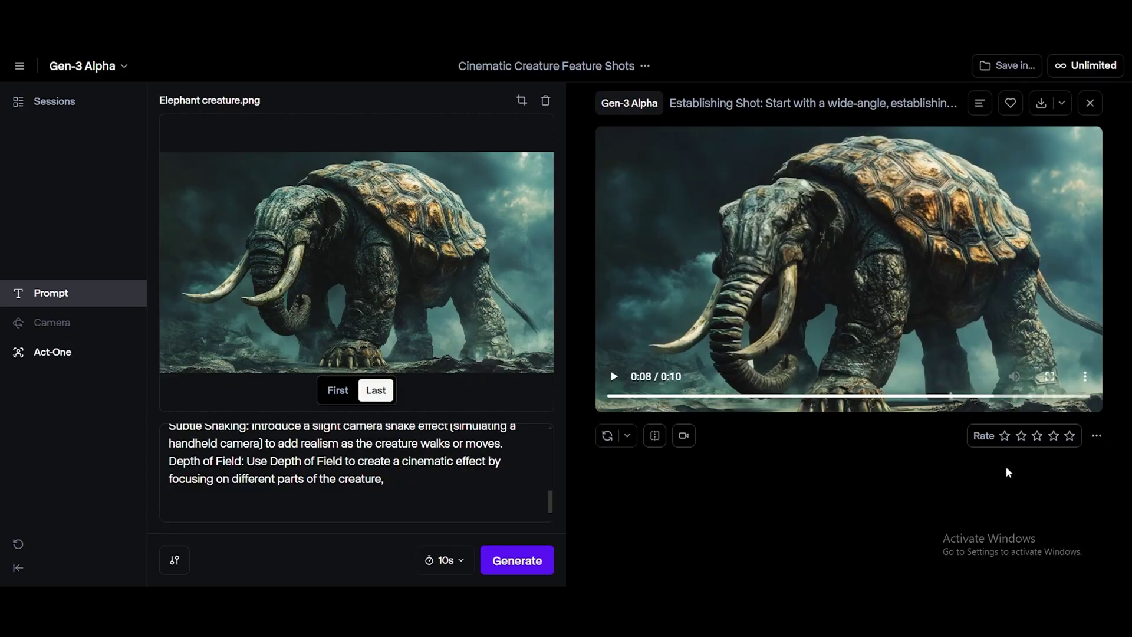
# Step: Bring up the follow-up actions menu for the generated video
pyautogui.click(626, 441)
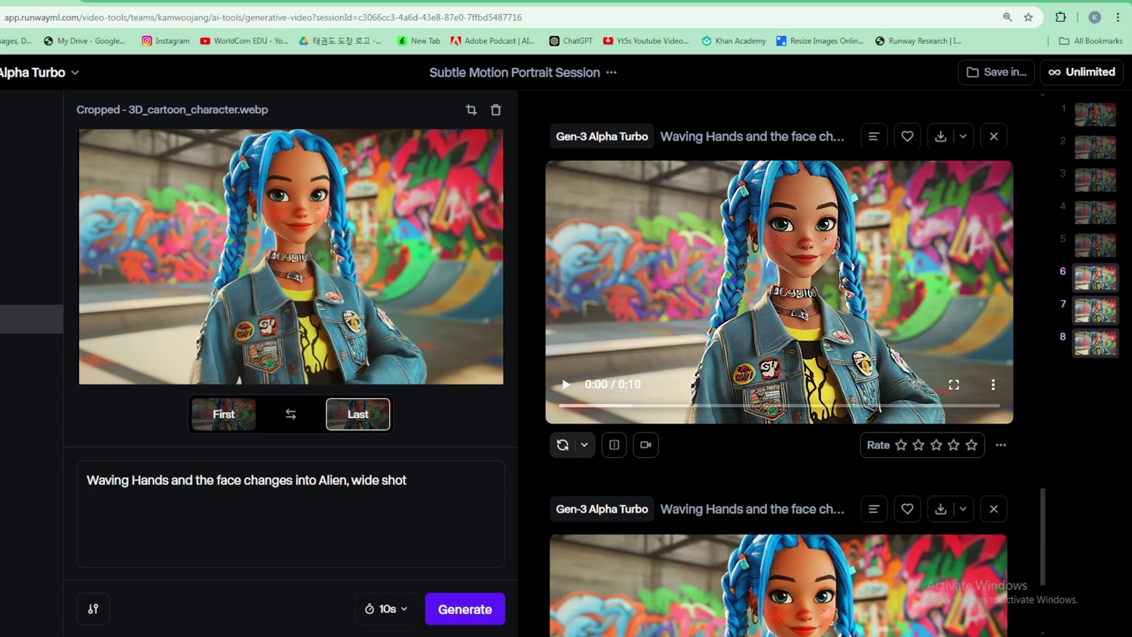
# Step: Extend the cartoon girl video 8s with a grass-hair, light-red-background prompt
pyautogui.click(563, 445)
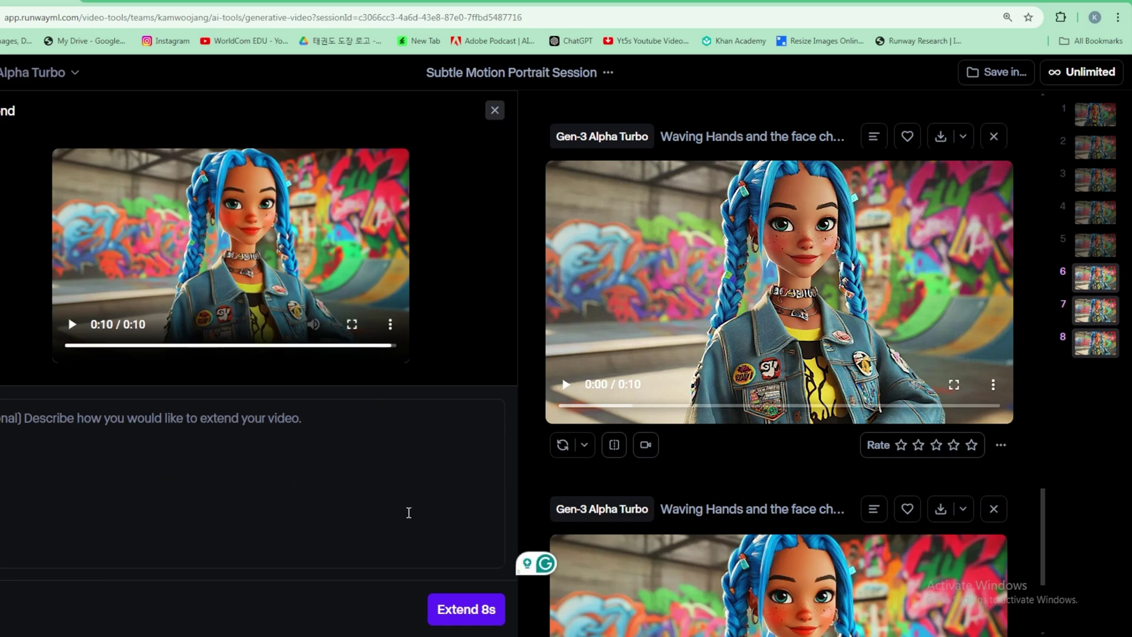
pyautogui.click(151, 429)
pyautogui.write('The hair turns into gra')
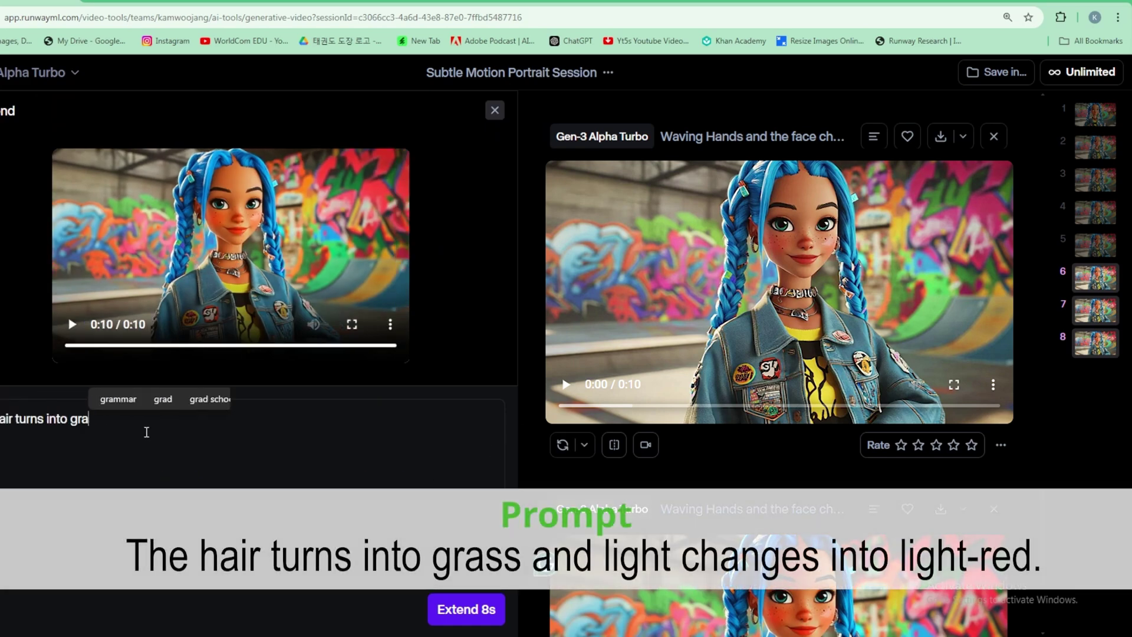
pyautogui.write('ss and background light changes into light red')
pyautogui.click(457, 618)
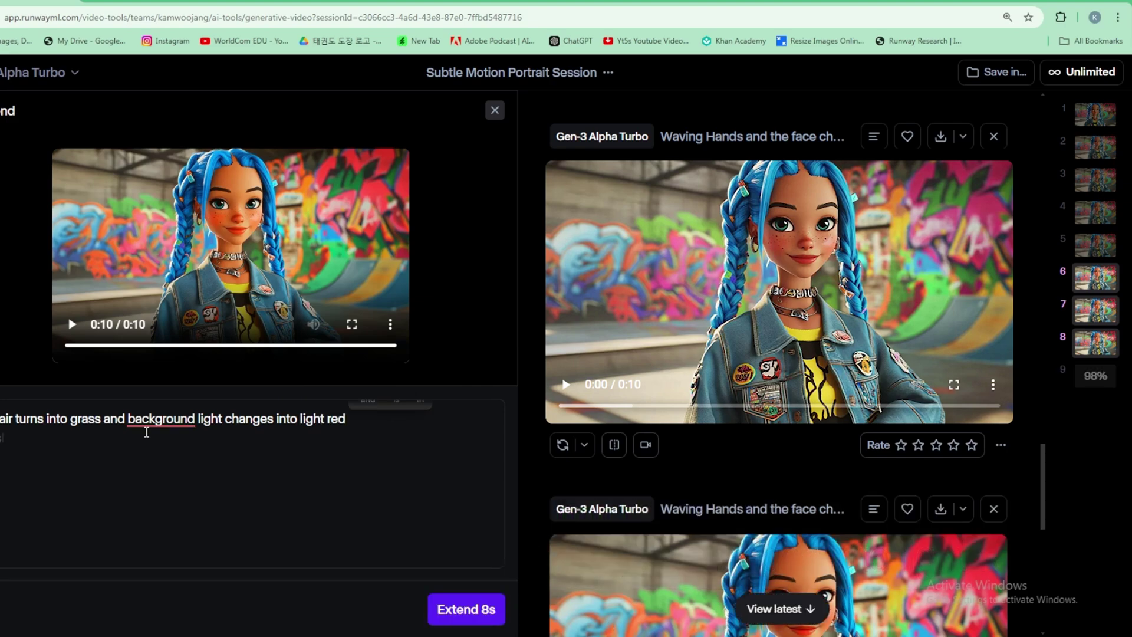
pyautogui.scroll(-3, 744, 545)
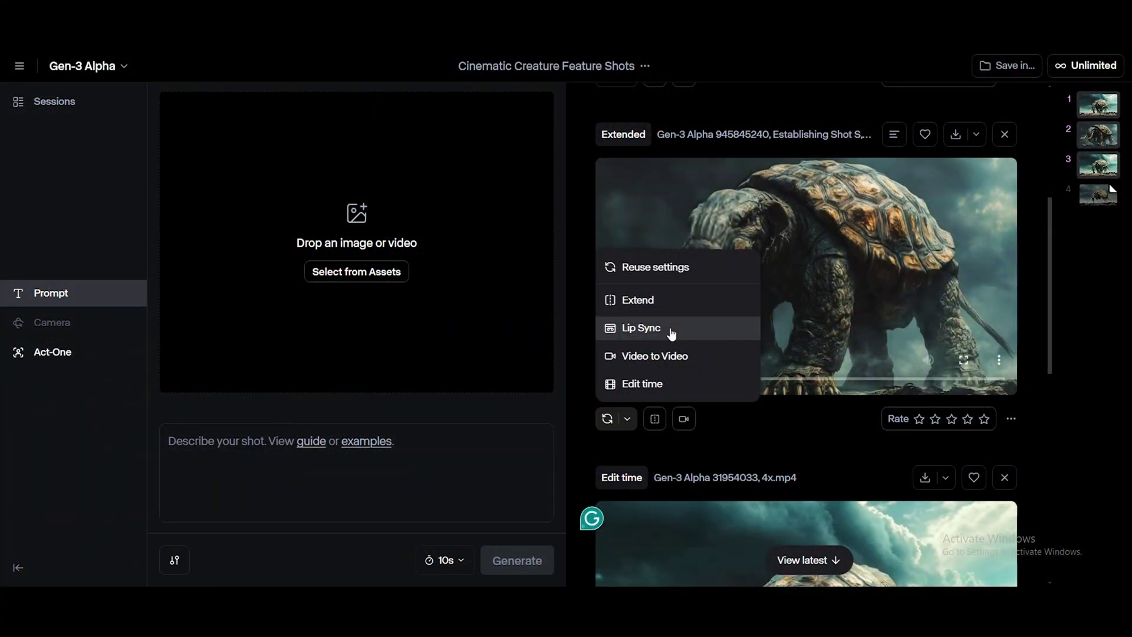
# Step: Choose Lip Sync for the extended turtle creature video, which reports no face detected
pyautogui.click(670, 328)
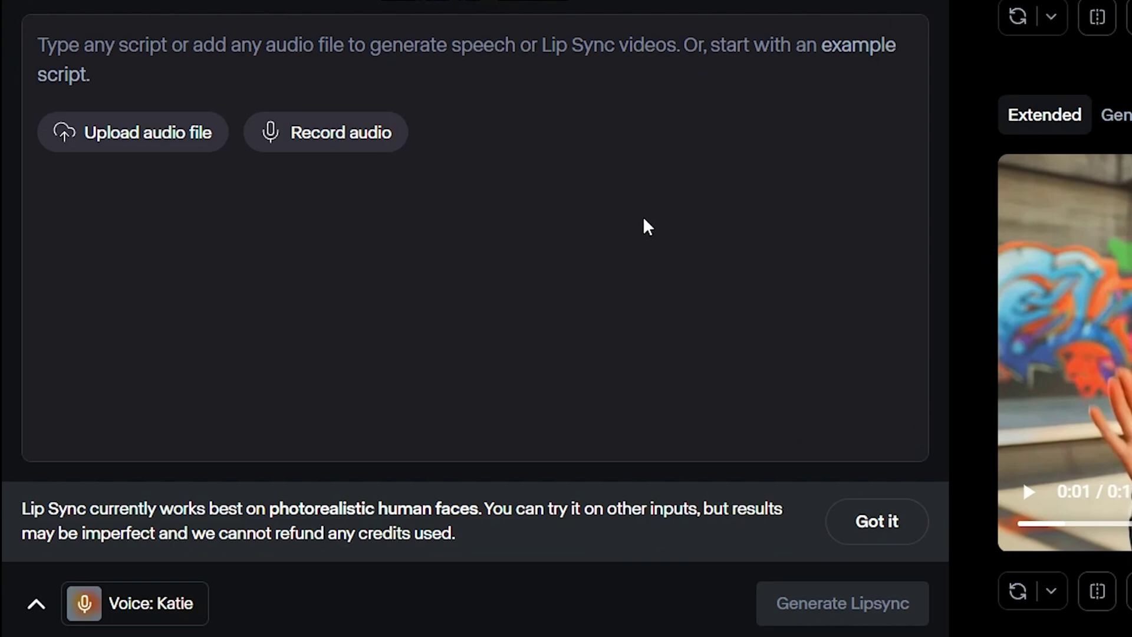
# Step: Enter the cartoon girl's lip-sync script, correcting the misspelled 'Because'
pyautogui.click(585, 51)
pyautogui.click(452, 80)
pyautogui.write('Hey are you ')
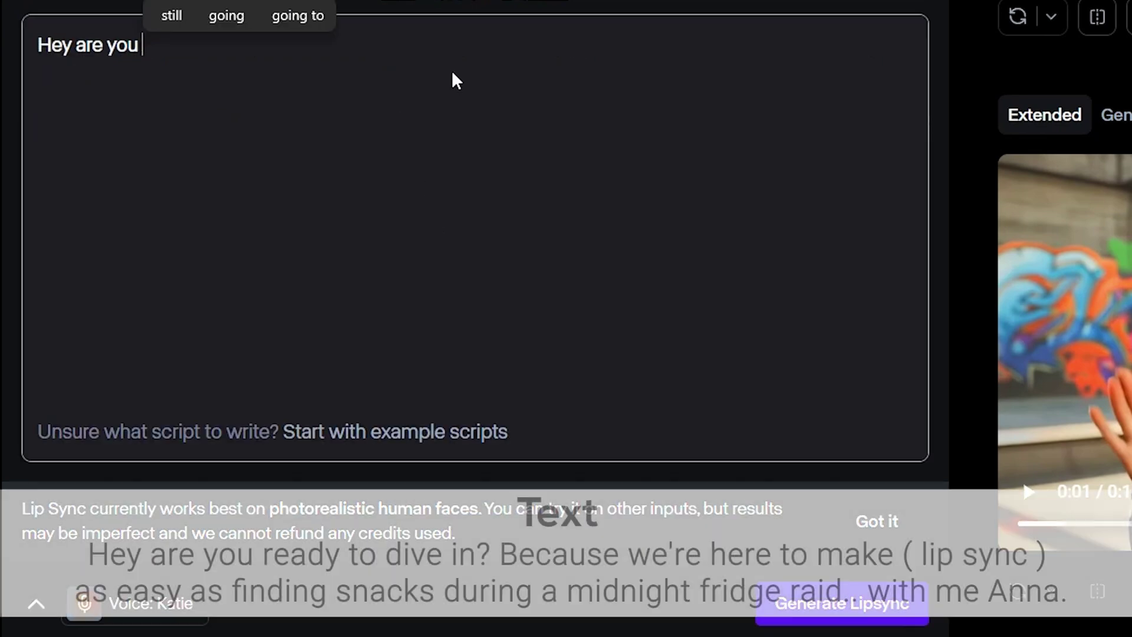
pyautogui.write('ready to dive in? Becaue')
pyautogui.press('BackSpace')
pyautogui.press('BackSpace')
pyautogui.press('BackSpace')
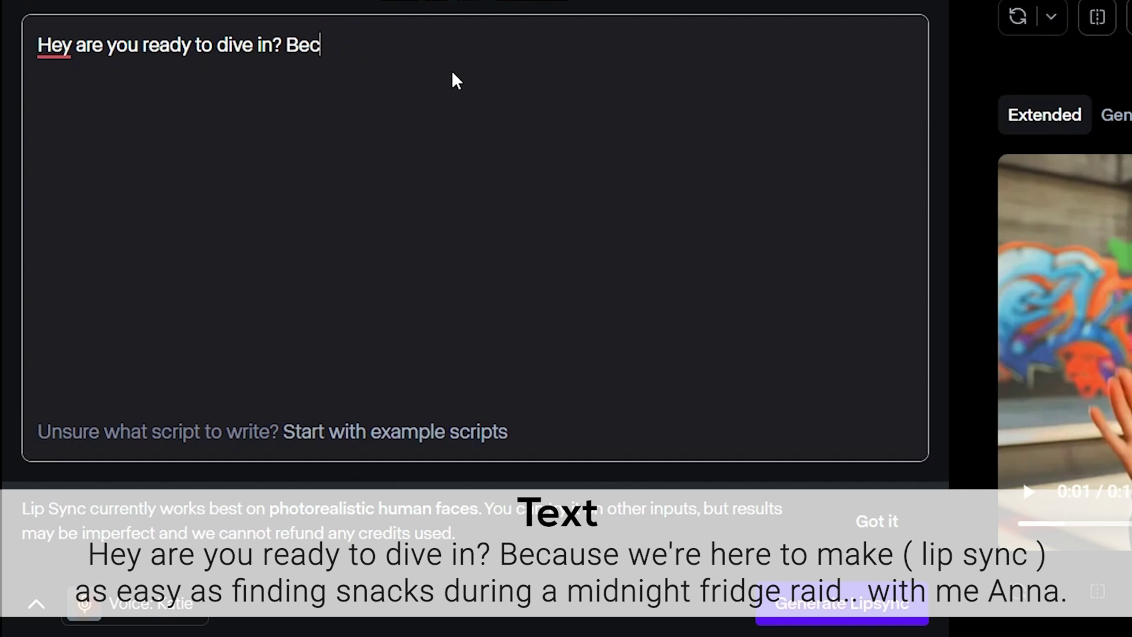
pyautogui.write("ause we're here to make ( lip s")
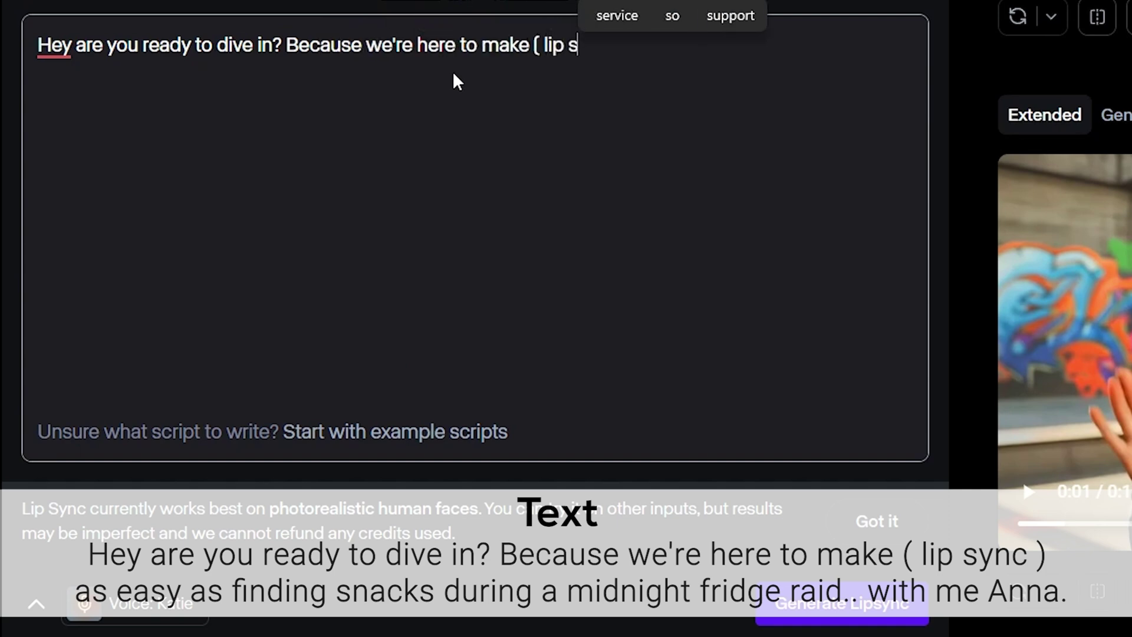
pyautogui.write('ync ) as easy as finding sna')
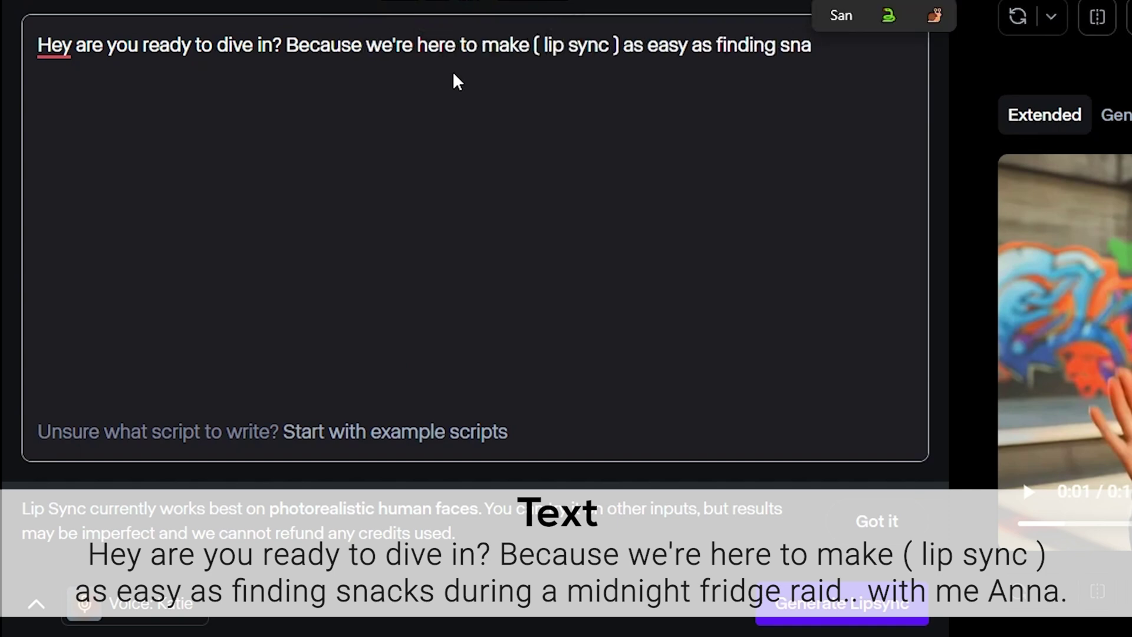
pyautogui.write('cks during a midnight fridge ')
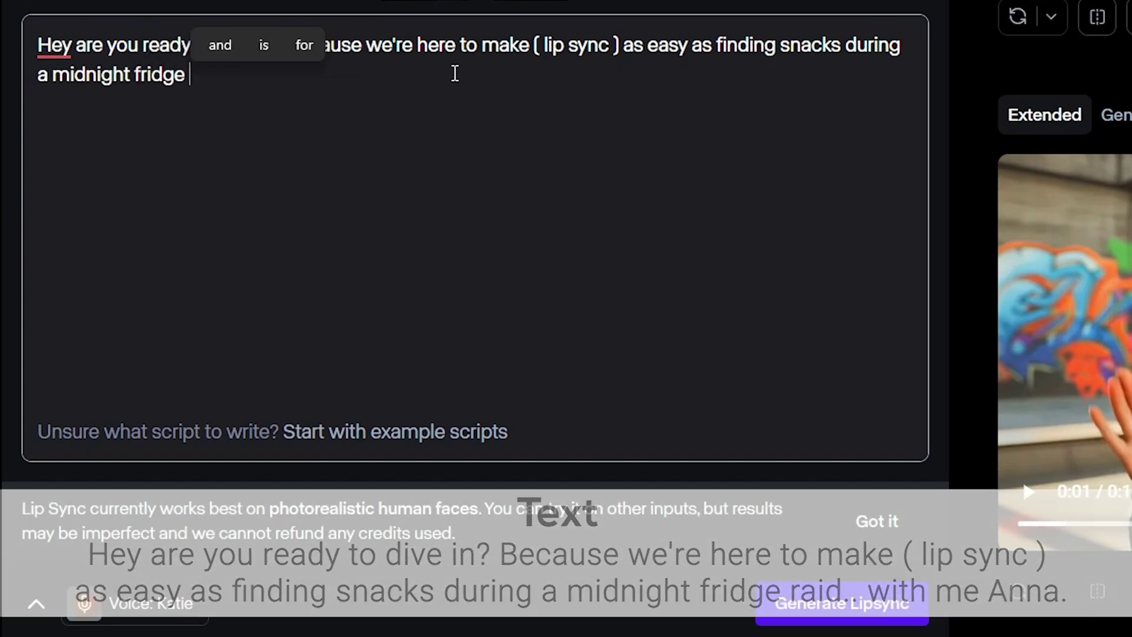
pyautogui.write('raid.. with me Anna')
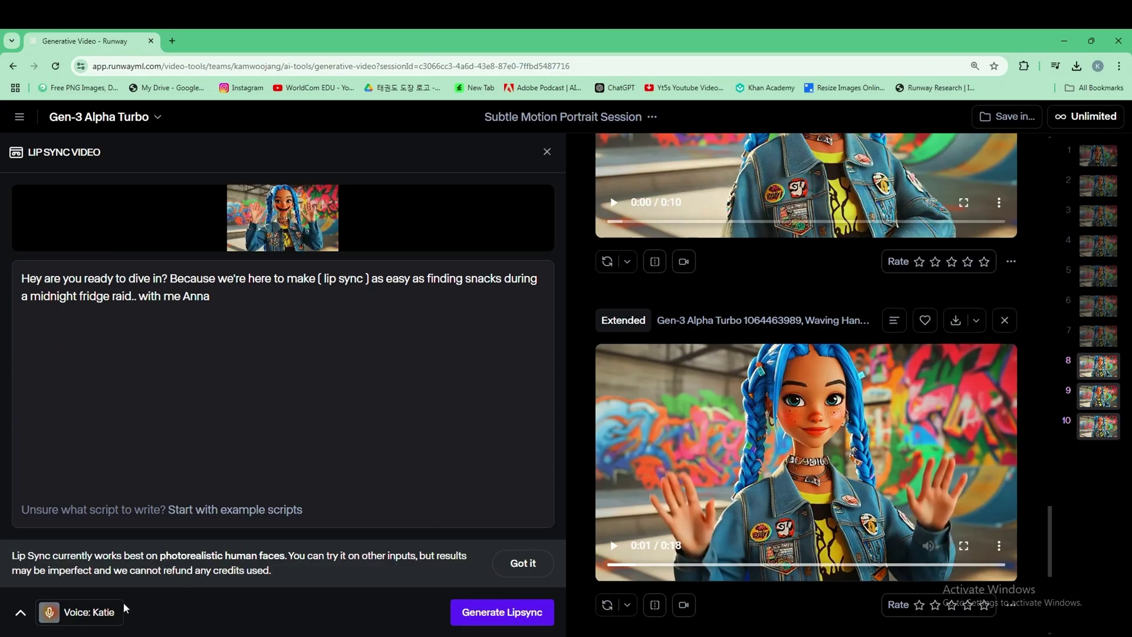
# Step: Preview the Maggie voice, then choose Ella as the lip-sync voice
pyautogui.click(122, 611)
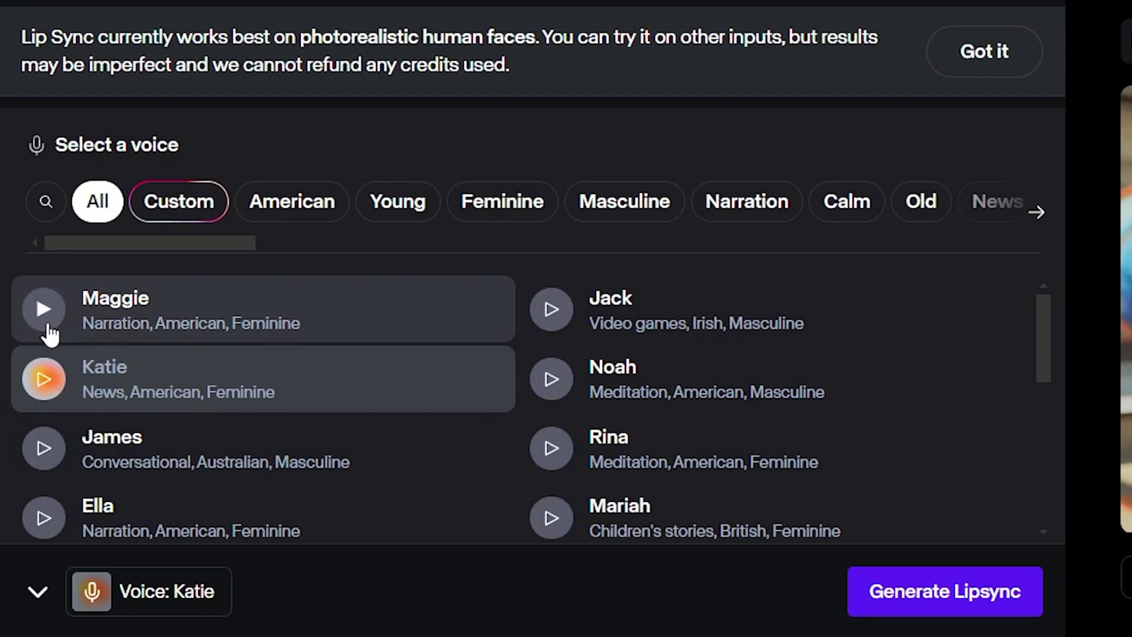
pyautogui.click(25, 465)
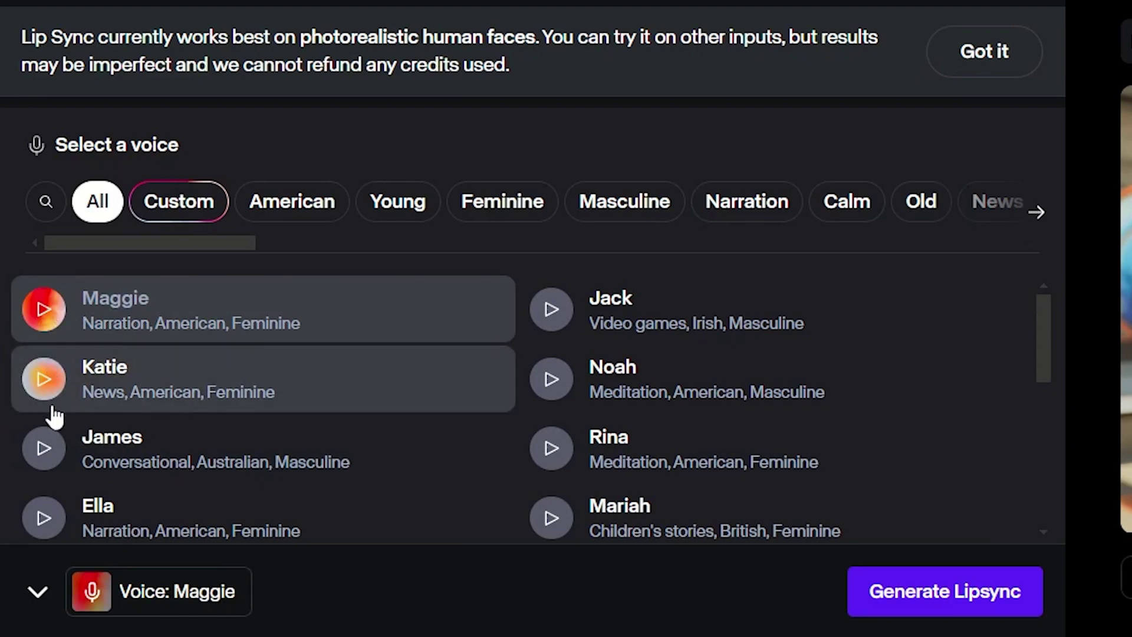
pyautogui.click(49, 519)
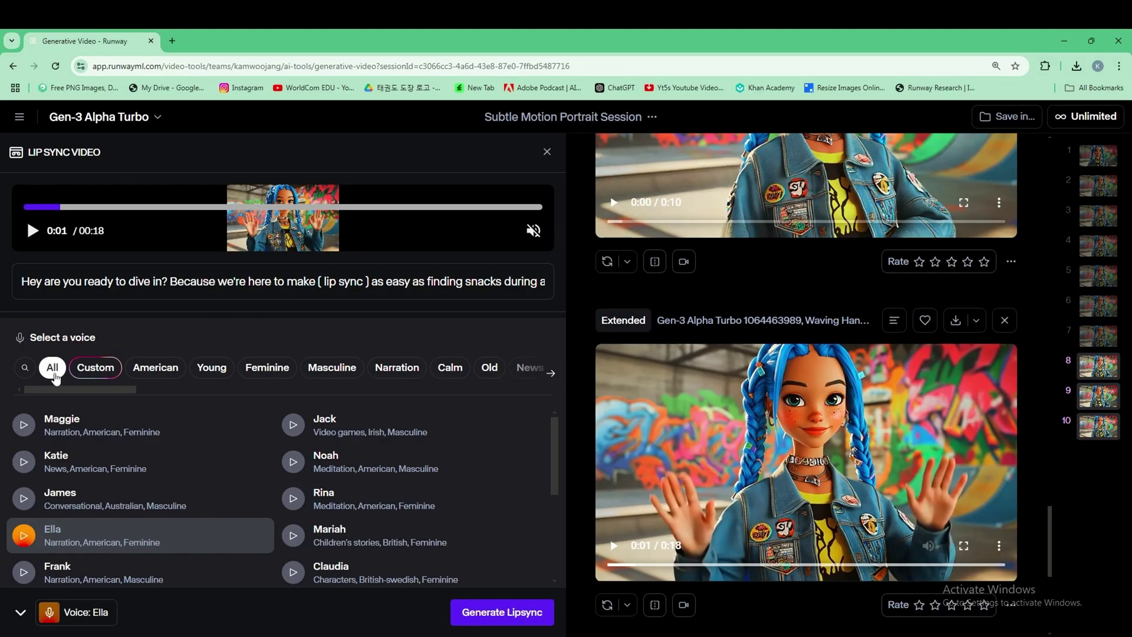
# Step: Review the full script and generate the lip-synced clip
pyautogui.click(20, 612)
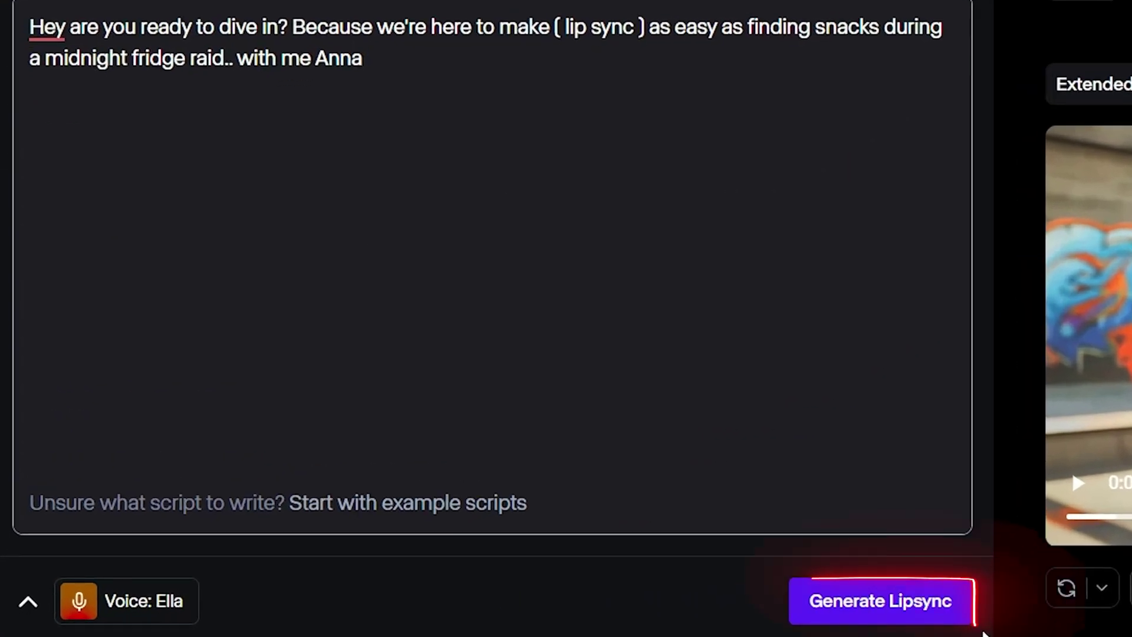
pyautogui.click(862, 622)
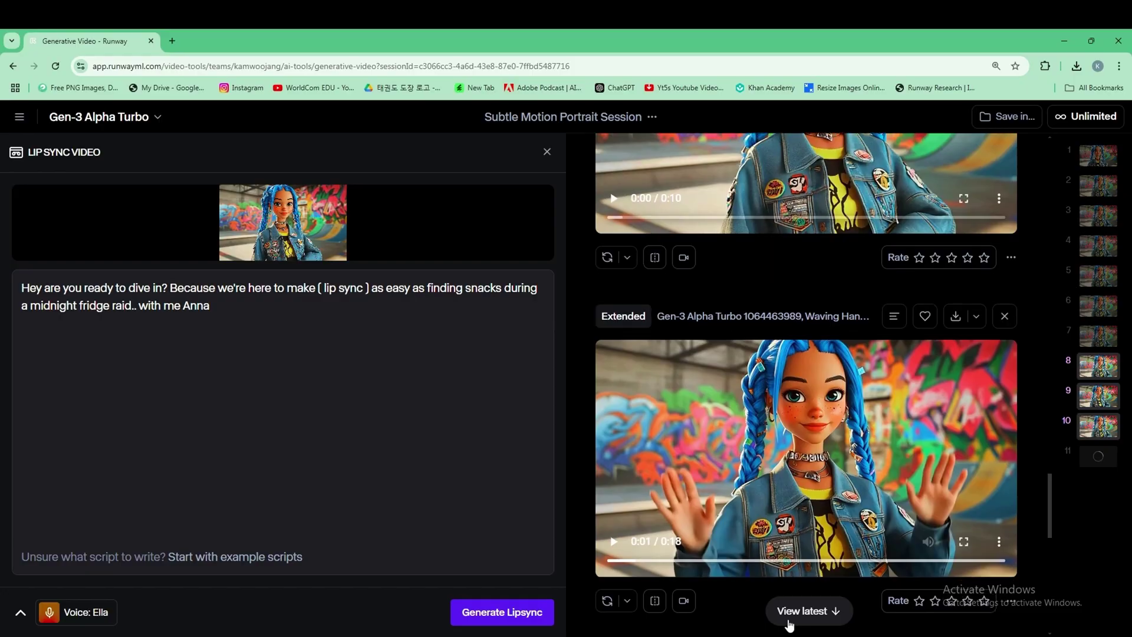
pyautogui.click(787, 620)
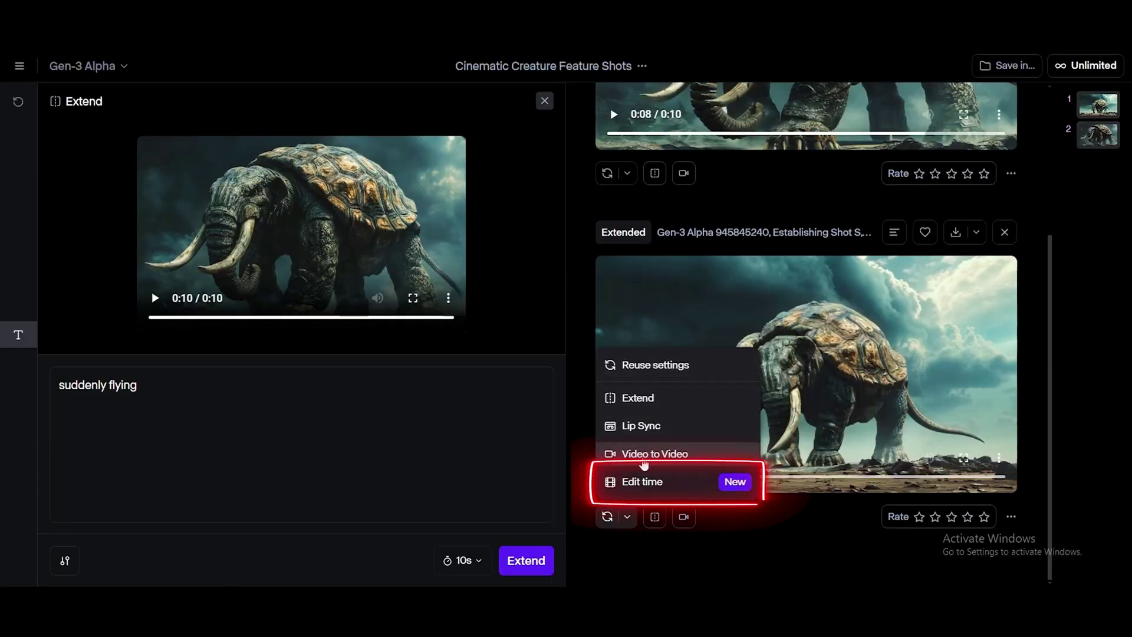
# Step: Adjust the extended creature clip's trim in Edit time and raise its speed from 200% to 400%
pyautogui.click(642, 482)
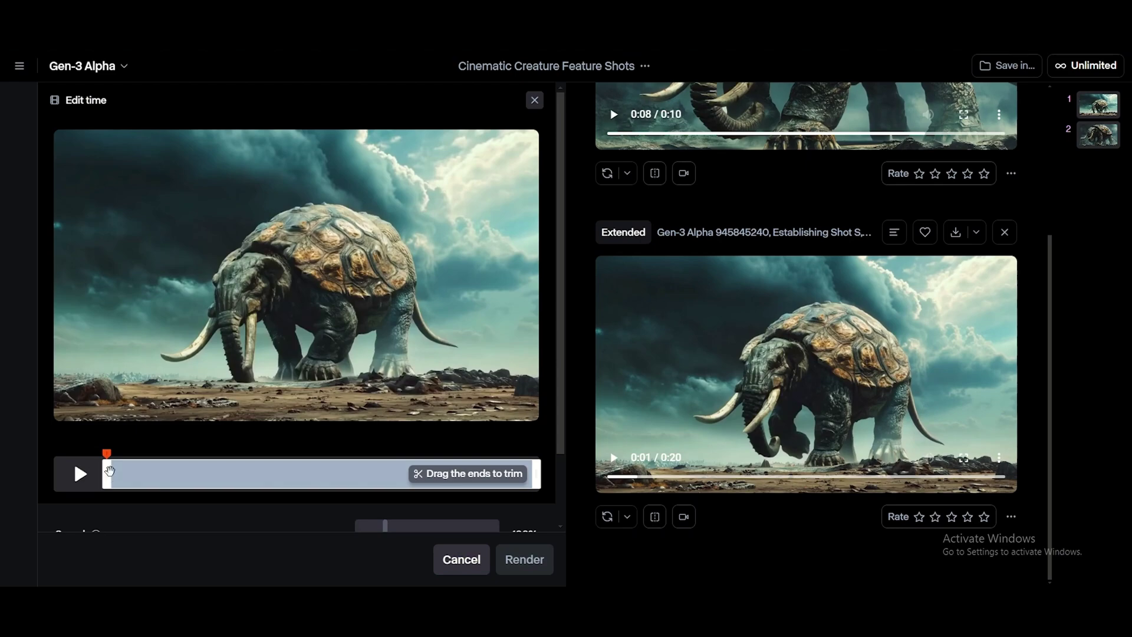
pyautogui.moveTo(111, 472); pyautogui.dragTo(219, 475)
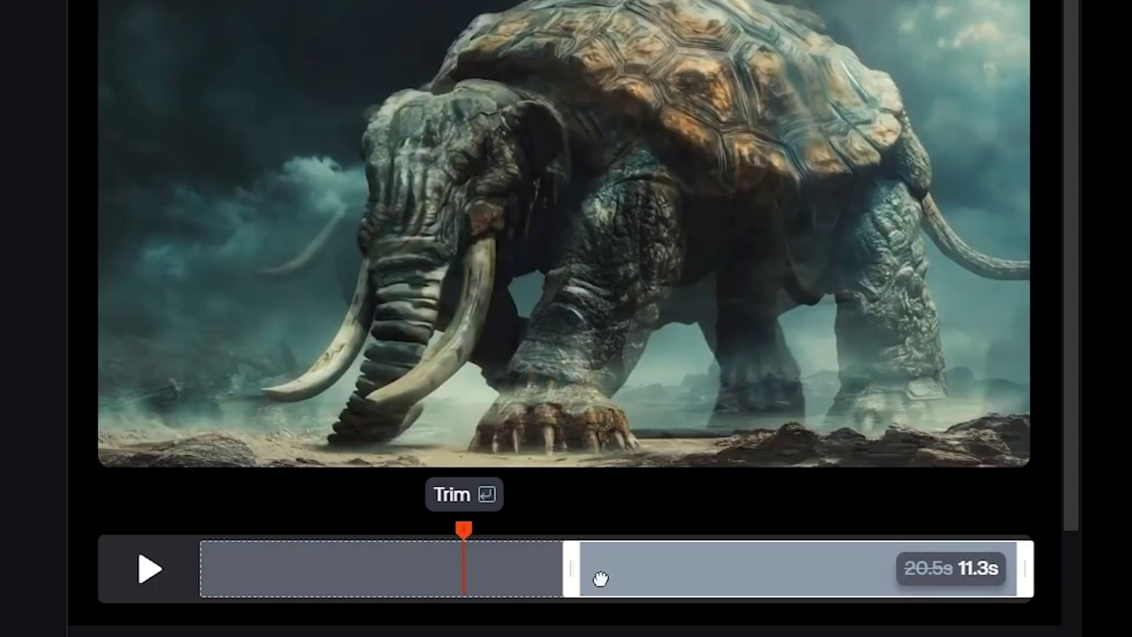
pyautogui.moveTo(340, 535); pyautogui.dragTo(523, 541)
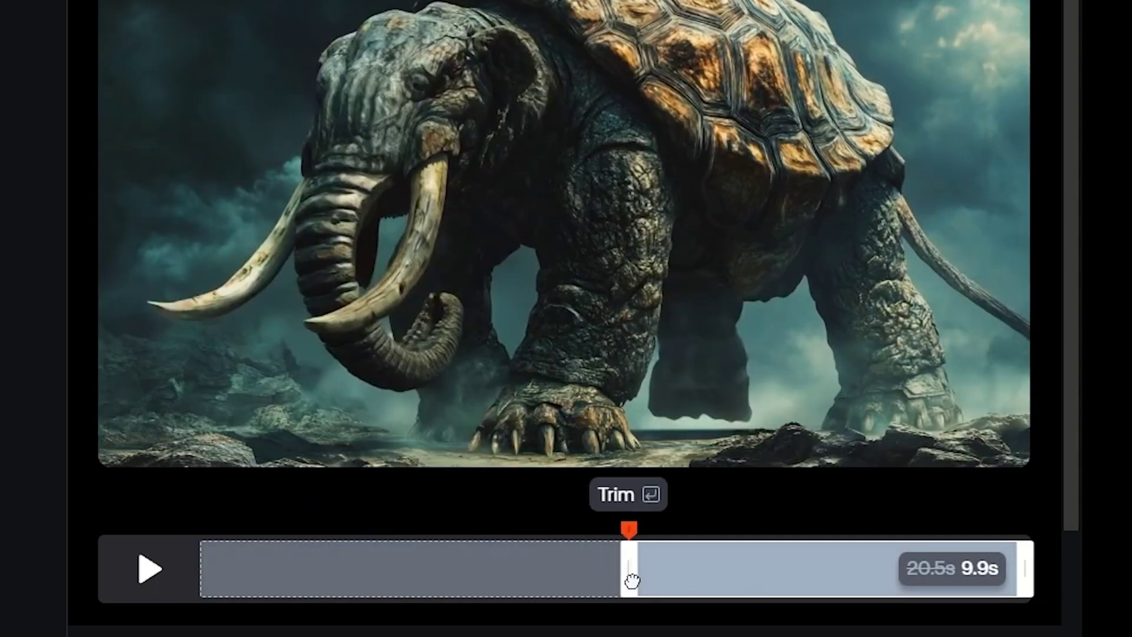
pyautogui.moveTo(541, 577); pyautogui.dragTo(194, 573)
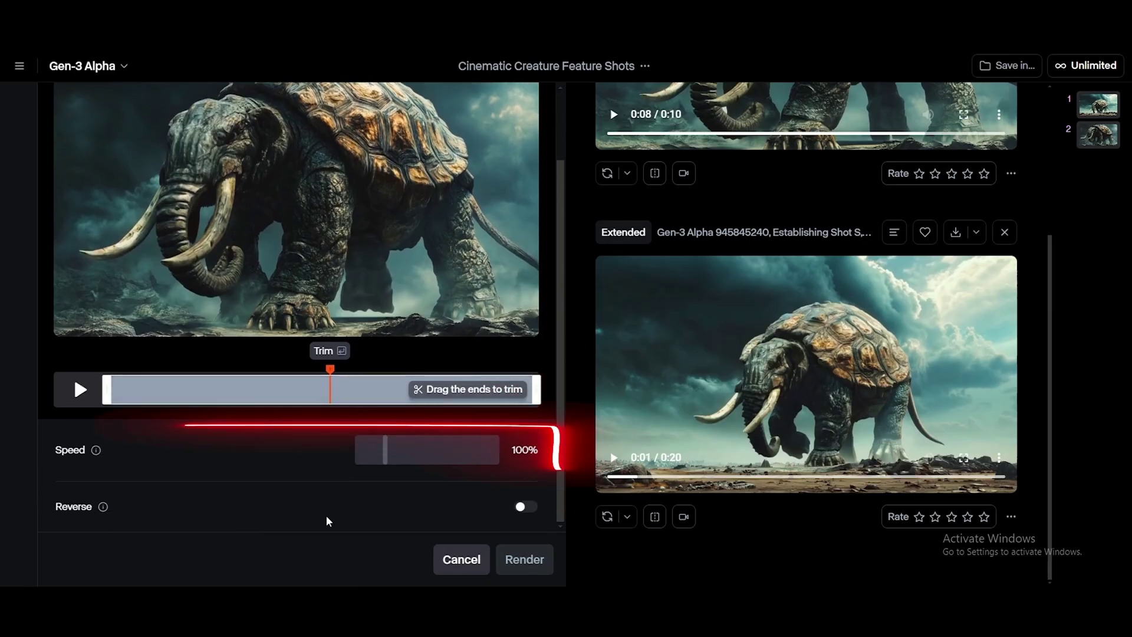
pyautogui.moveTo(387, 452); pyautogui.dragTo(423, 450)
pyautogui.click(81, 389)
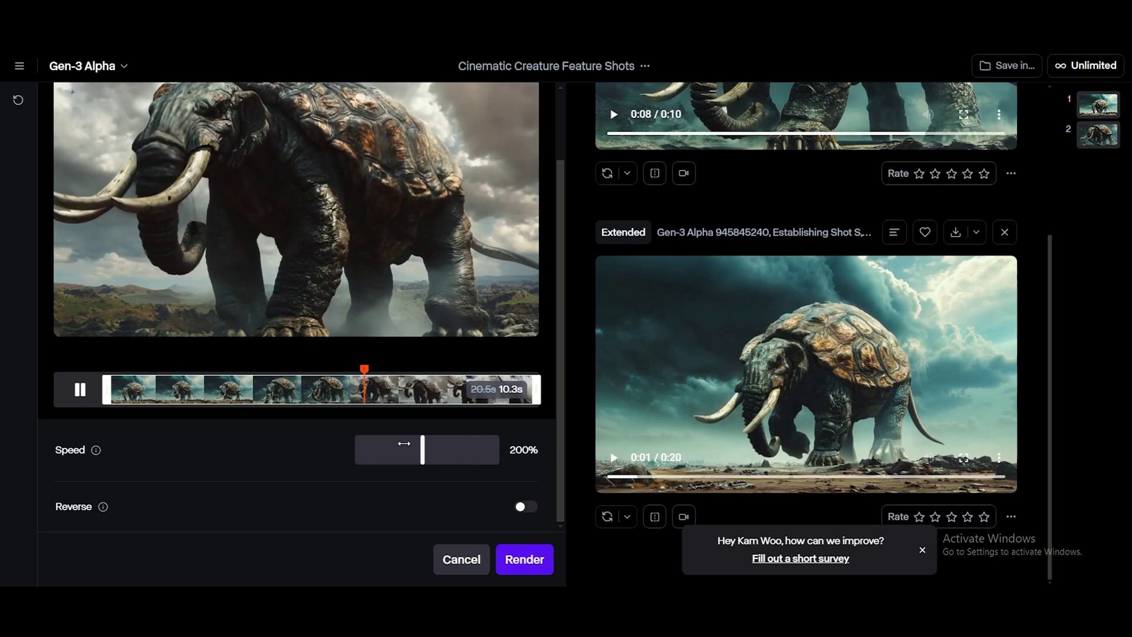
pyautogui.moveTo(422, 449); pyautogui.dragTo(497, 452)
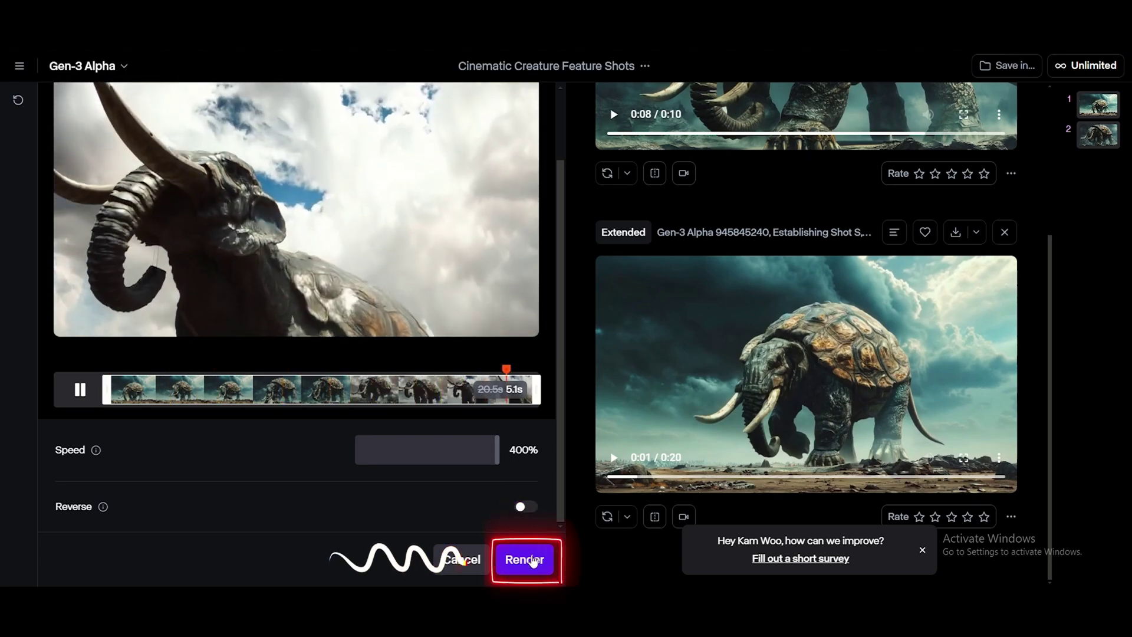
# Step: Render the 400%-speed turtle creature clip
pyautogui.click(532, 560)
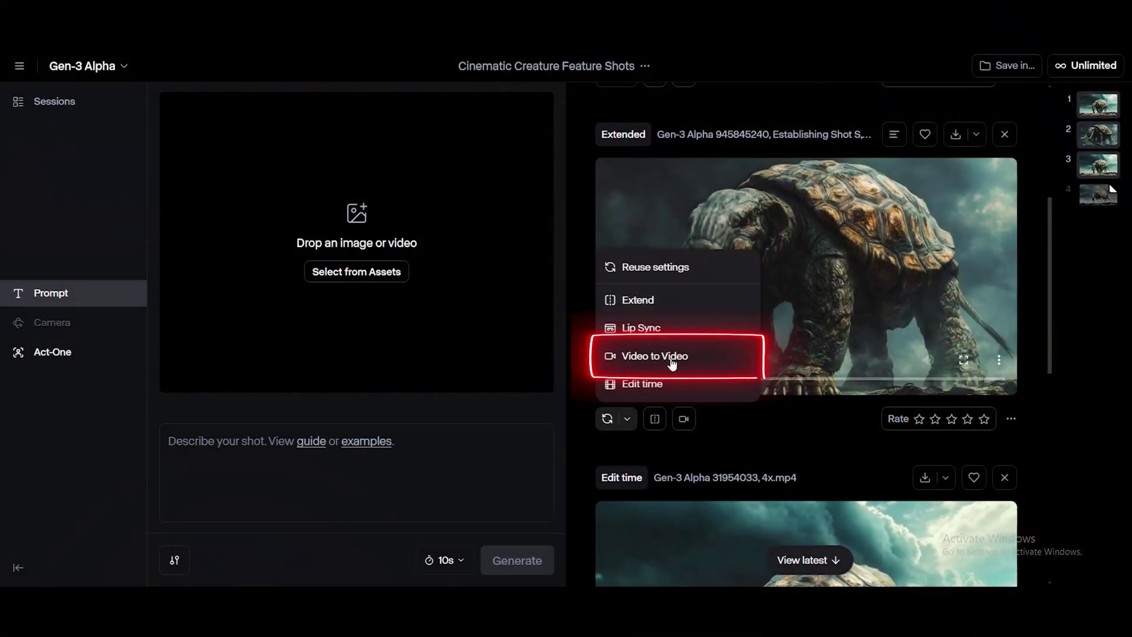
# Step: Generate a video-to-video of the creature clip with a dark, windy, lightning-storm, heavy-rain prompt
pyautogui.click(674, 358)
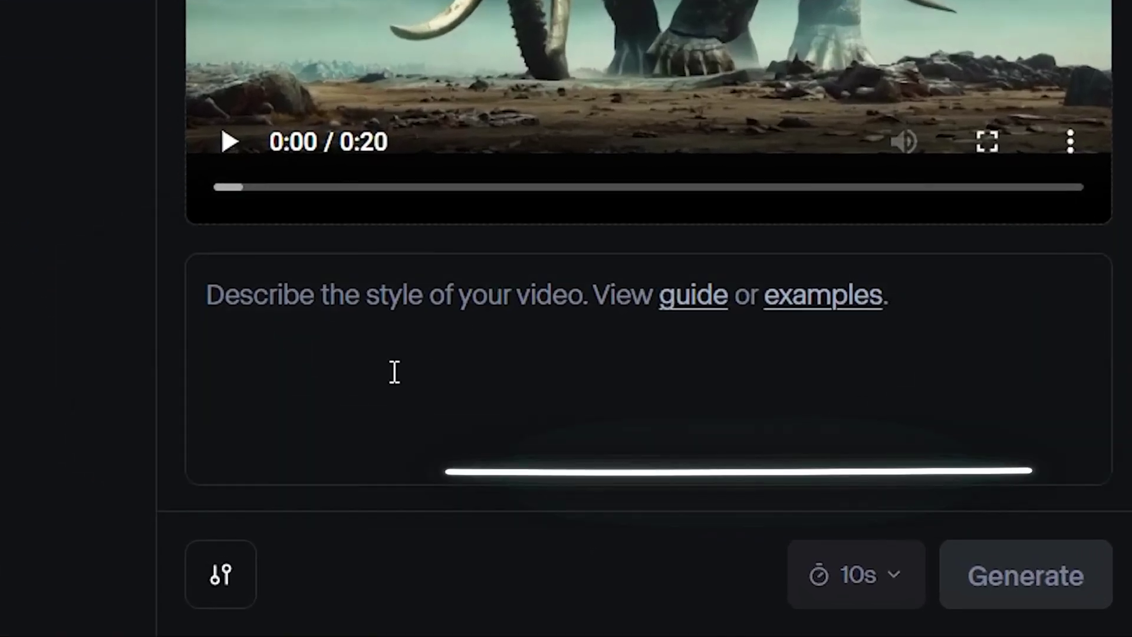
pyautogui.click(394, 374)
pyautogui.write('lighting and strom ')
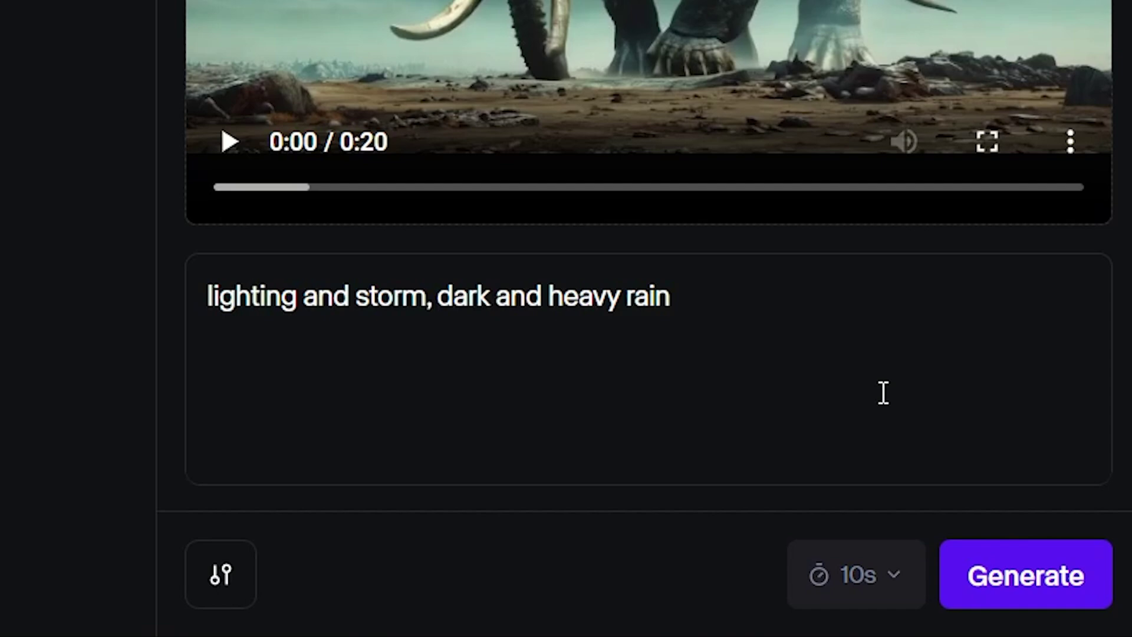
pyautogui.write('enviourment )')
pyautogui.click(847, 381)
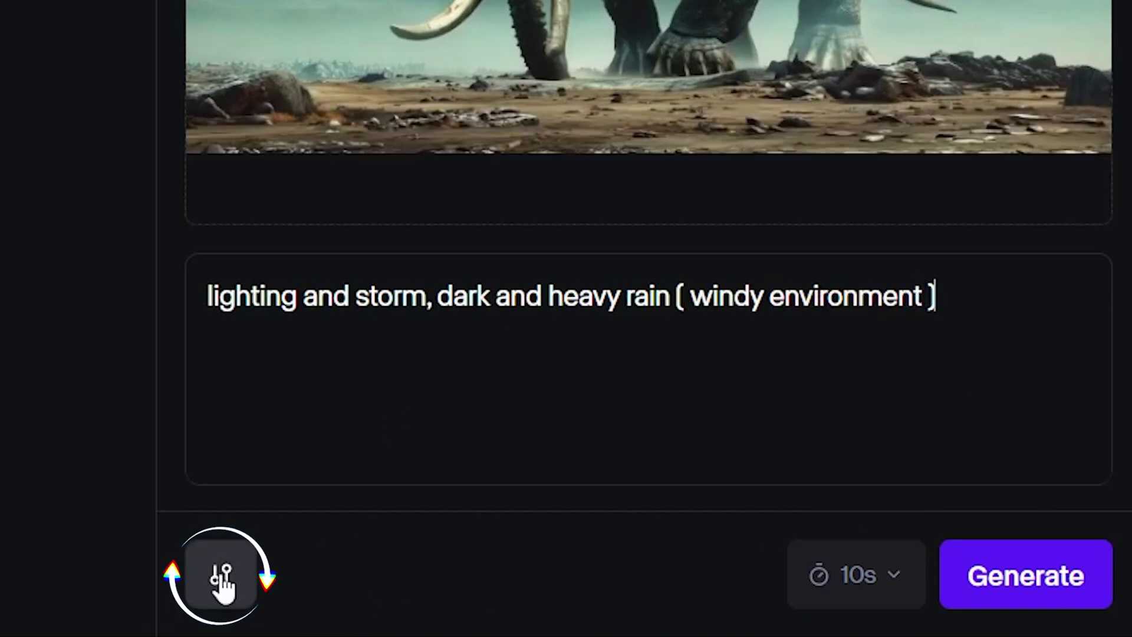
pyautogui.click(222, 579)
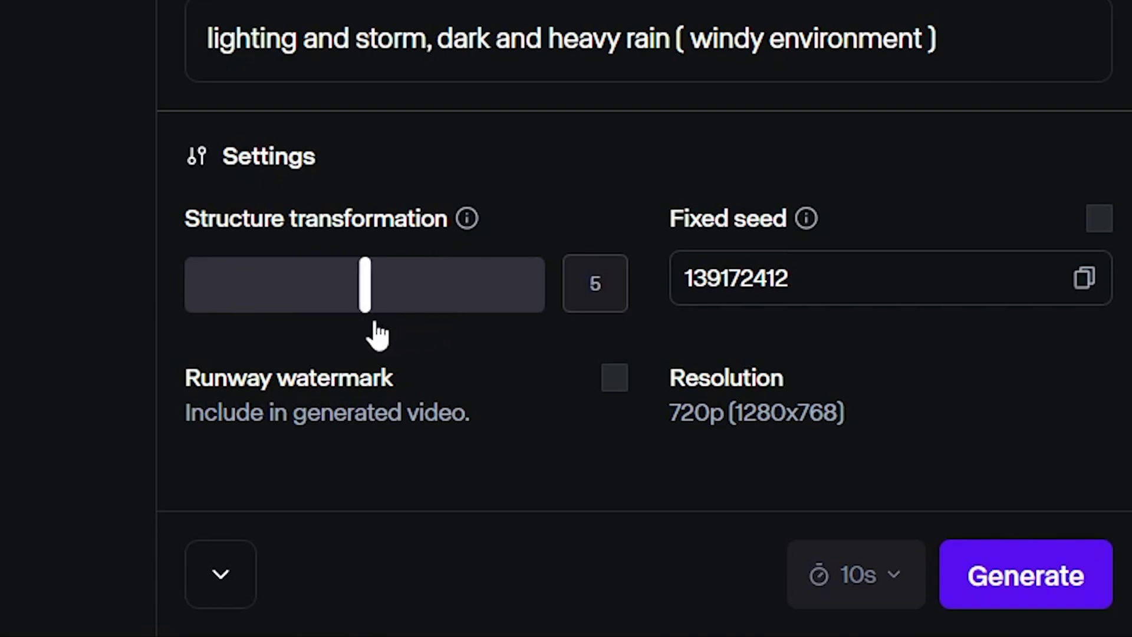
pyautogui.click(1033, 559)
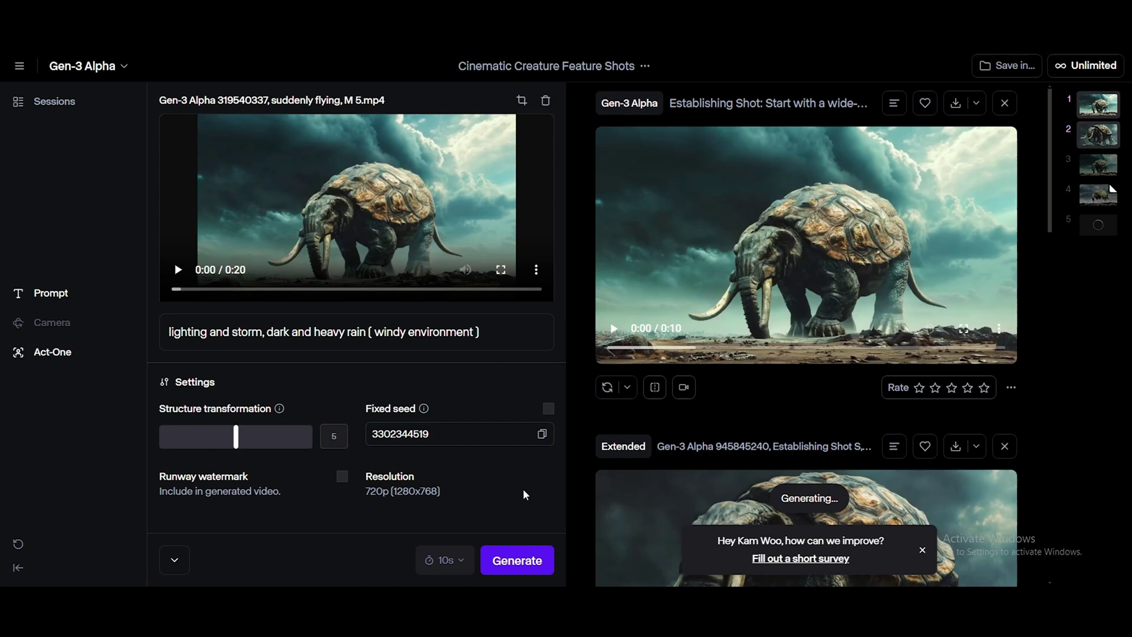
# Step: Dismiss the survey popup and play the finished stormy creature render full screen
pyautogui.click(922, 550)
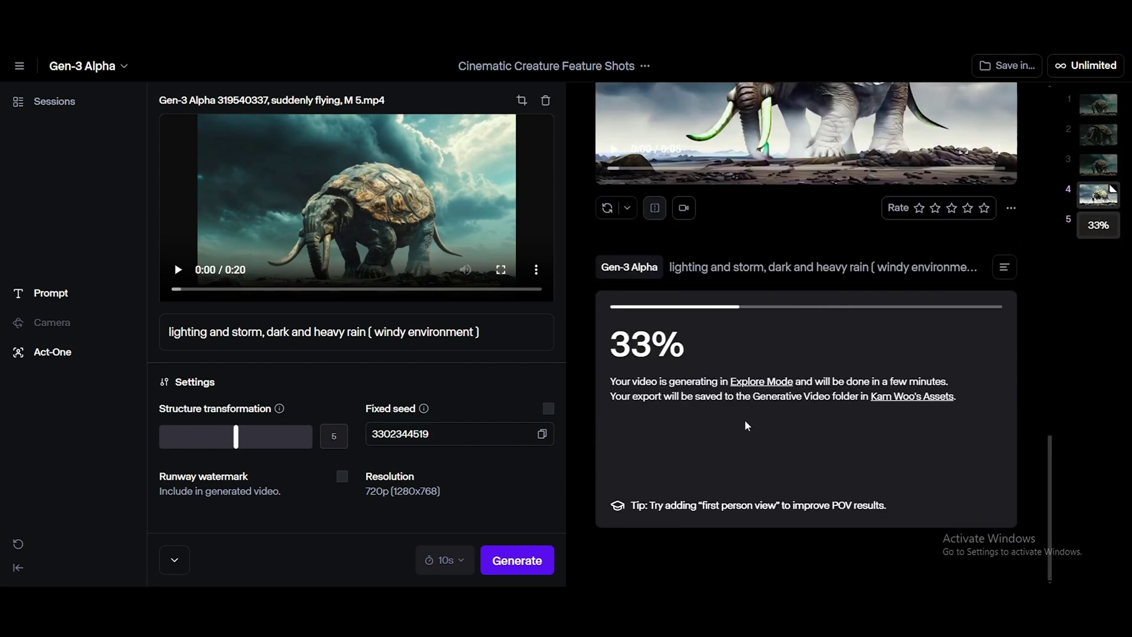
pyautogui.doubleClick(829, 403)
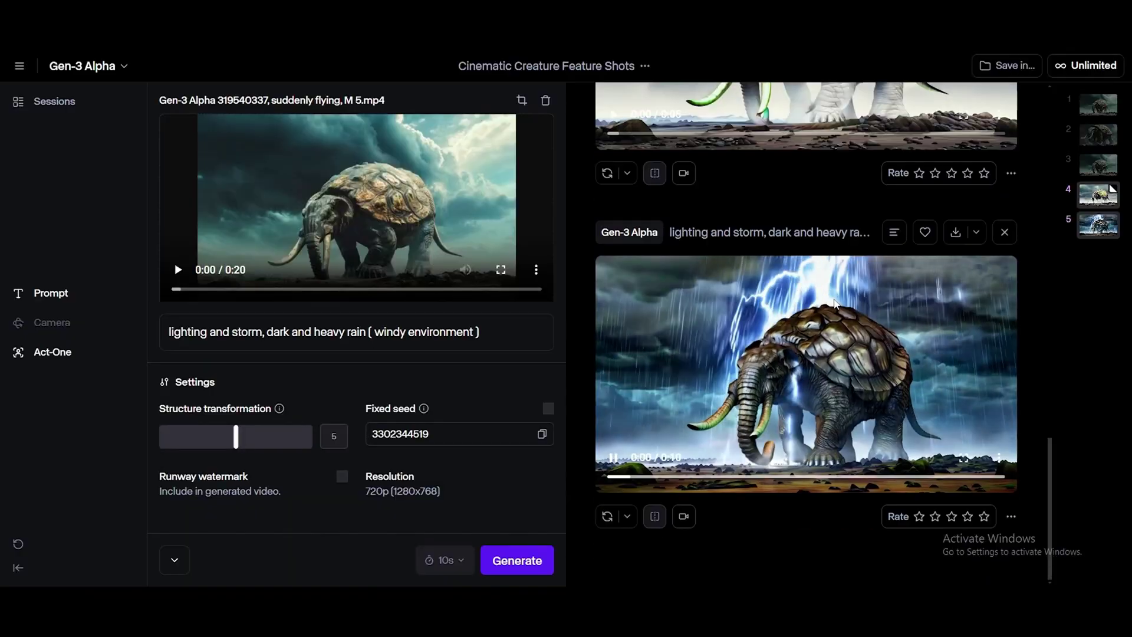
# Step: Pause the stormy video and review its prompt details and download format options
pyautogui.click(610, 457)
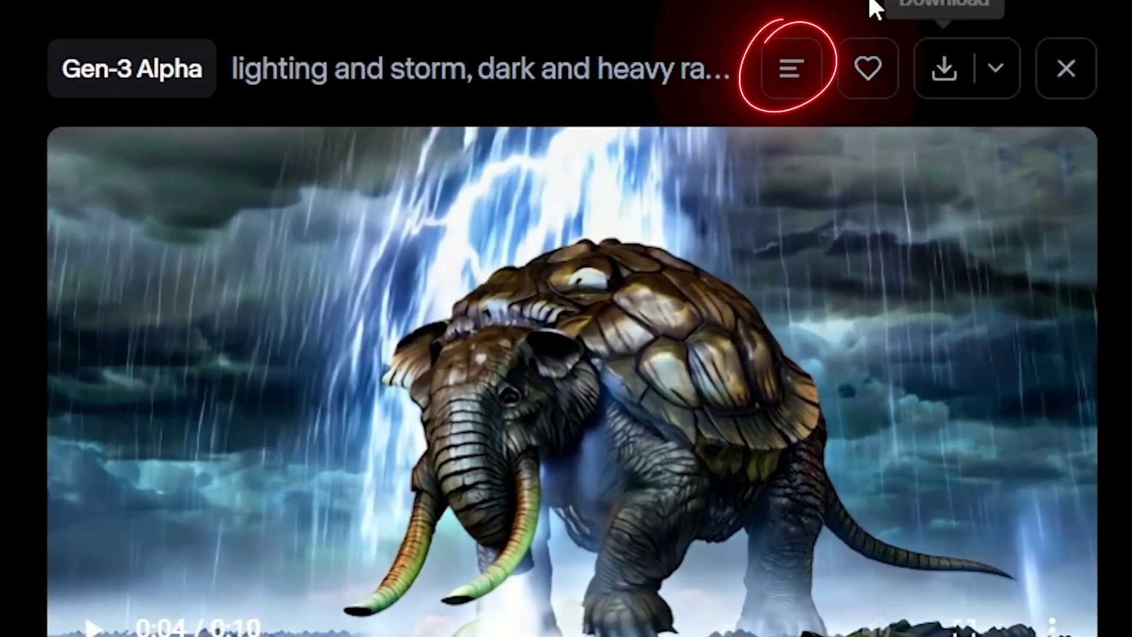
pyautogui.click(771, 71)
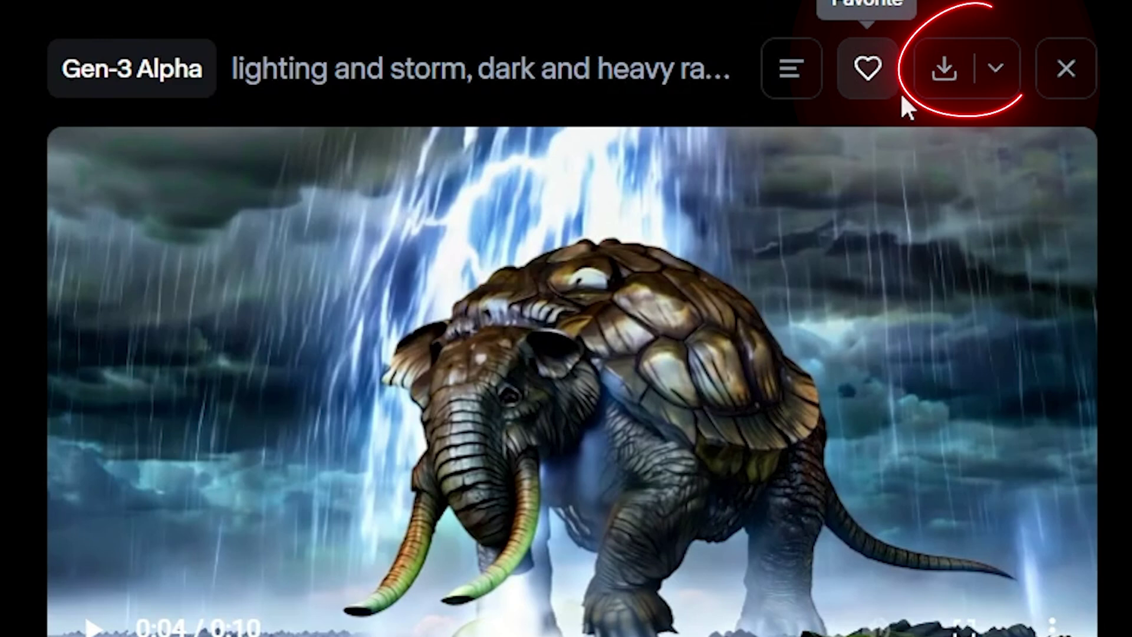
pyautogui.click(994, 89)
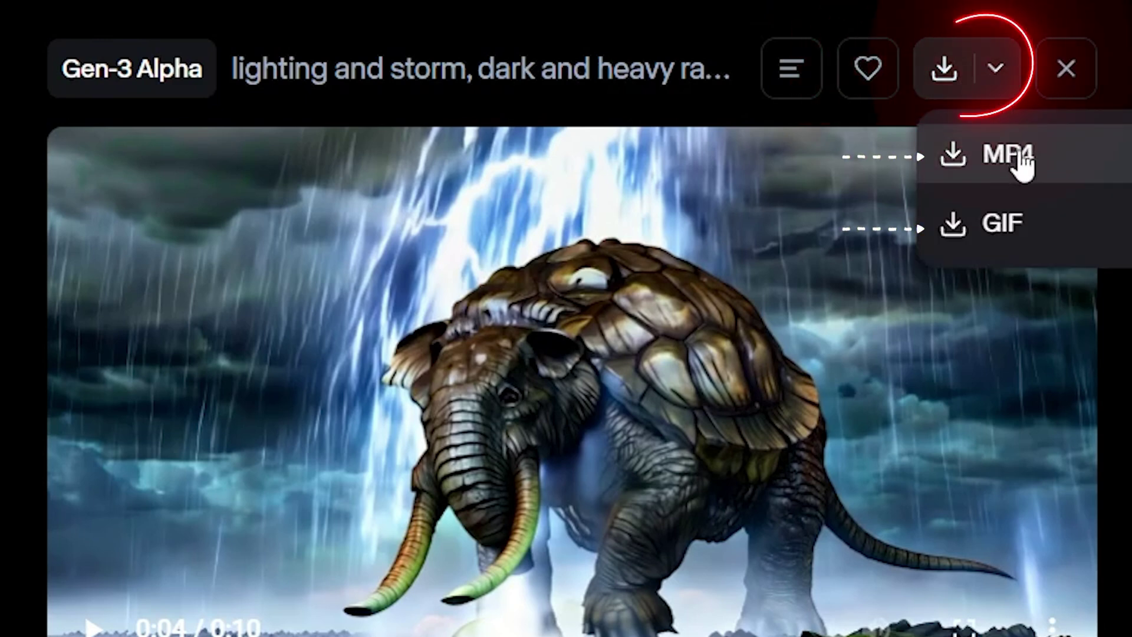
pyautogui.scroll(-2, 894, 50)
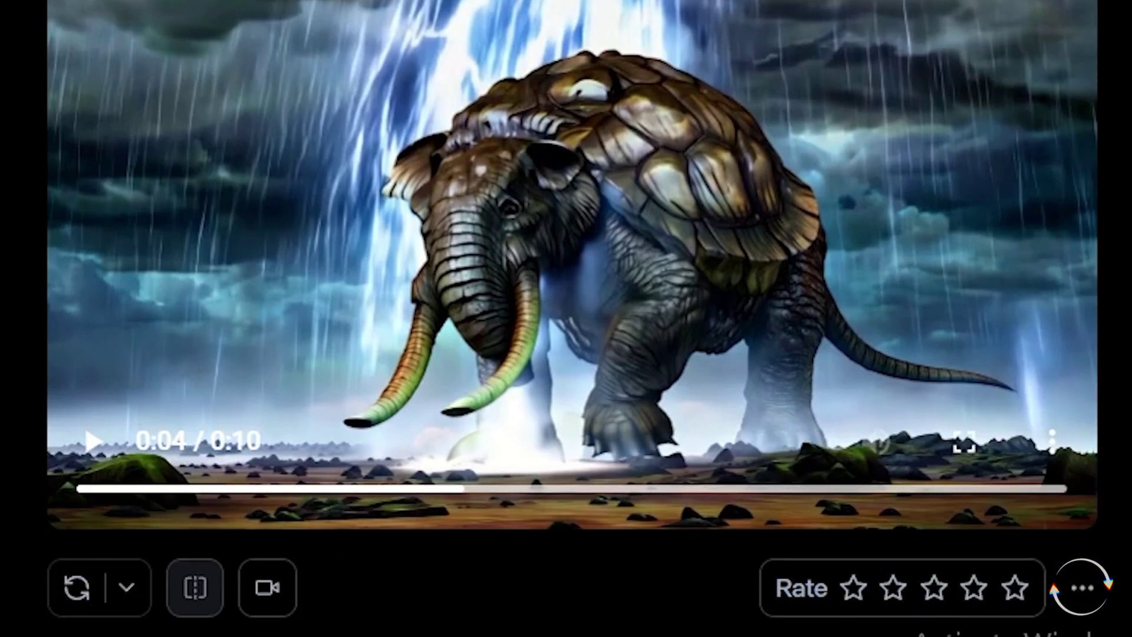
# Step: Rename the stormy creature video to 'Final video'
pyautogui.click(1083, 588)
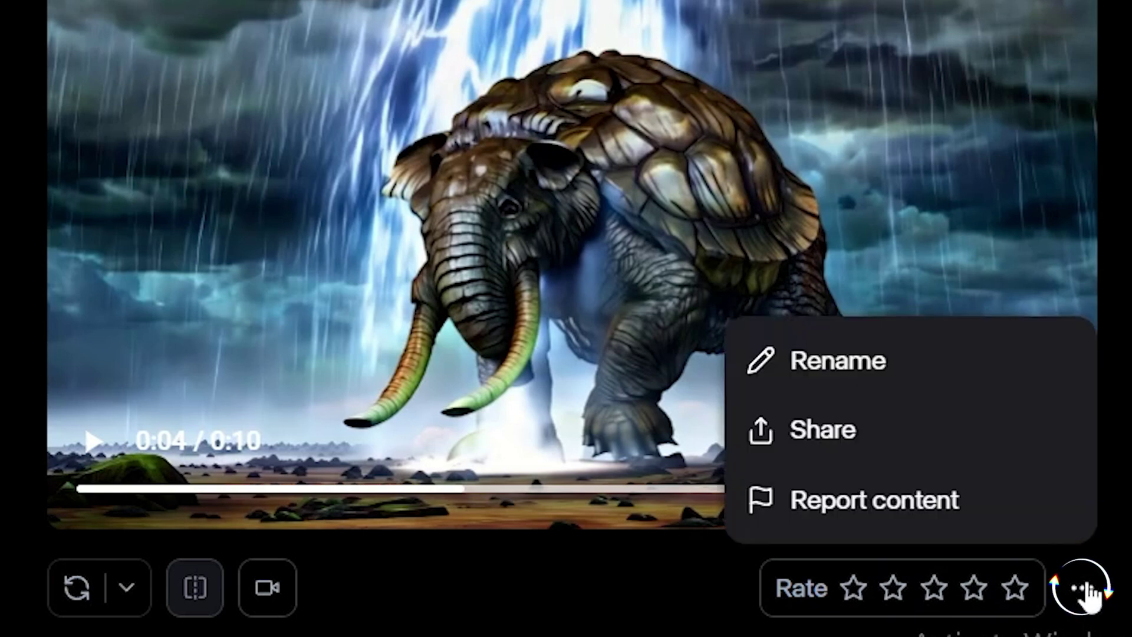
pyautogui.click(948, 381)
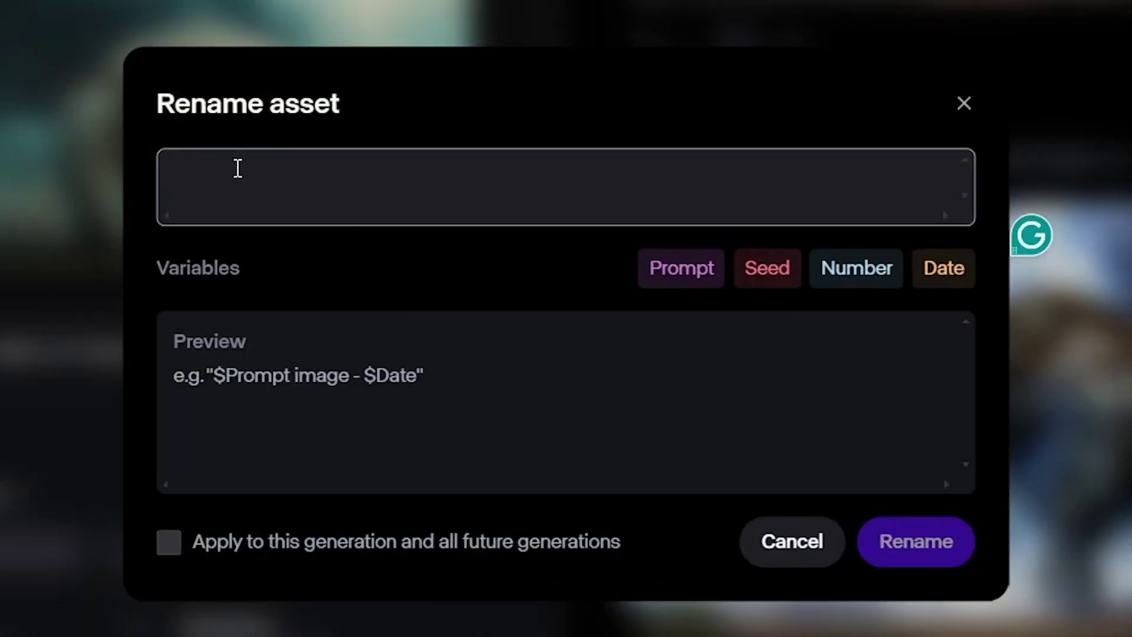
pyautogui.write('Final video')
pyautogui.click(939, 554)
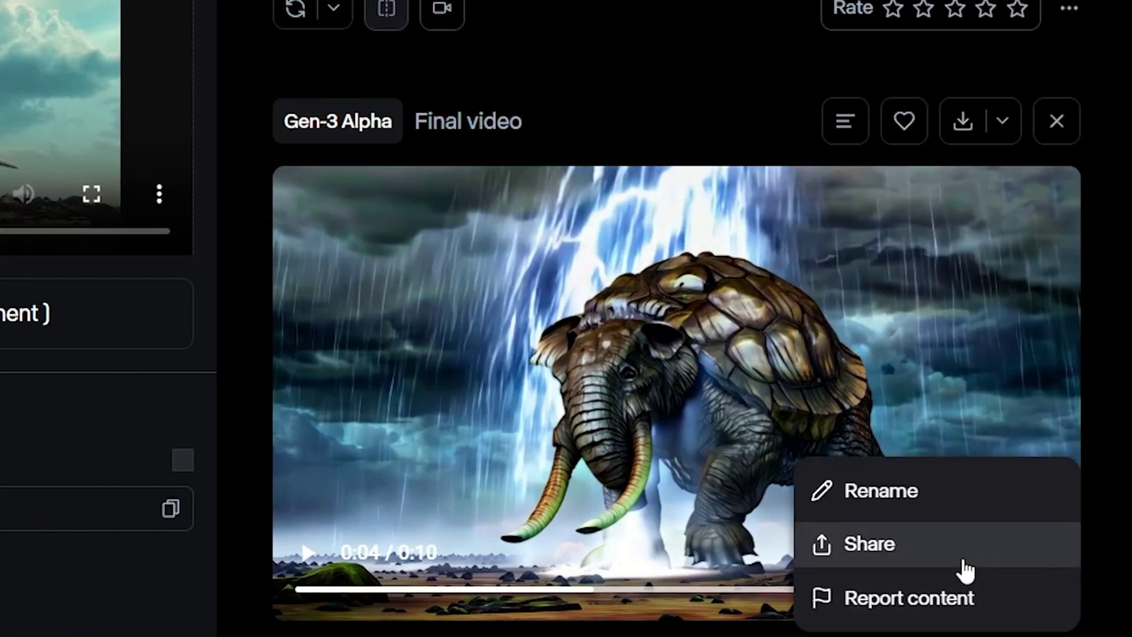
# Step: Generate a public share link for the 'Final video' clip
pyautogui.click(964, 571)
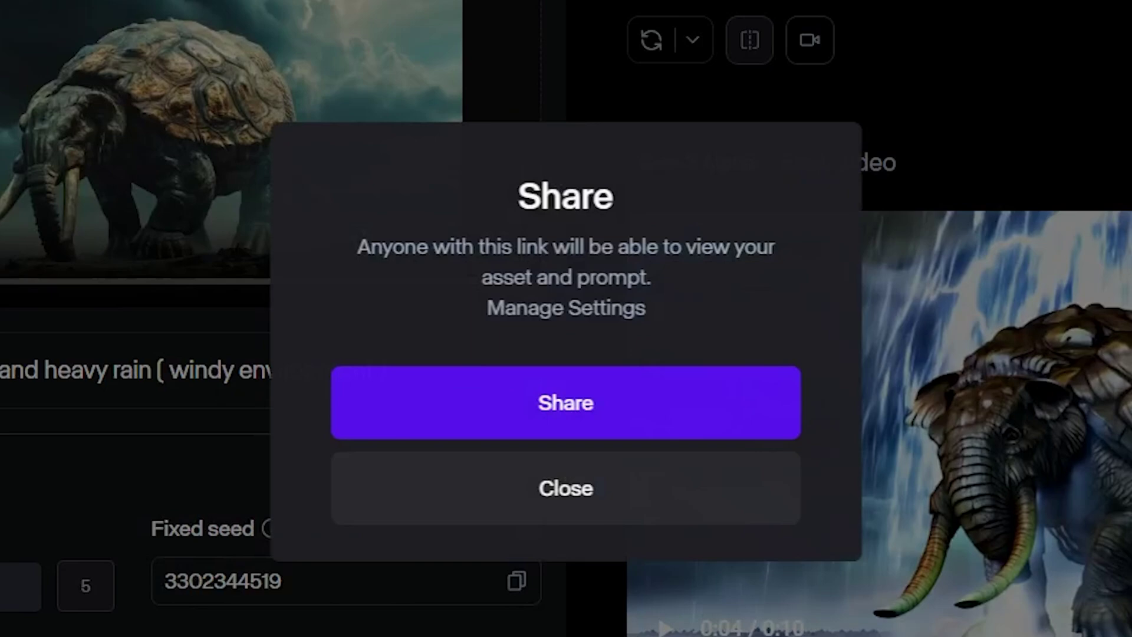
pyautogui.click(512, 393)
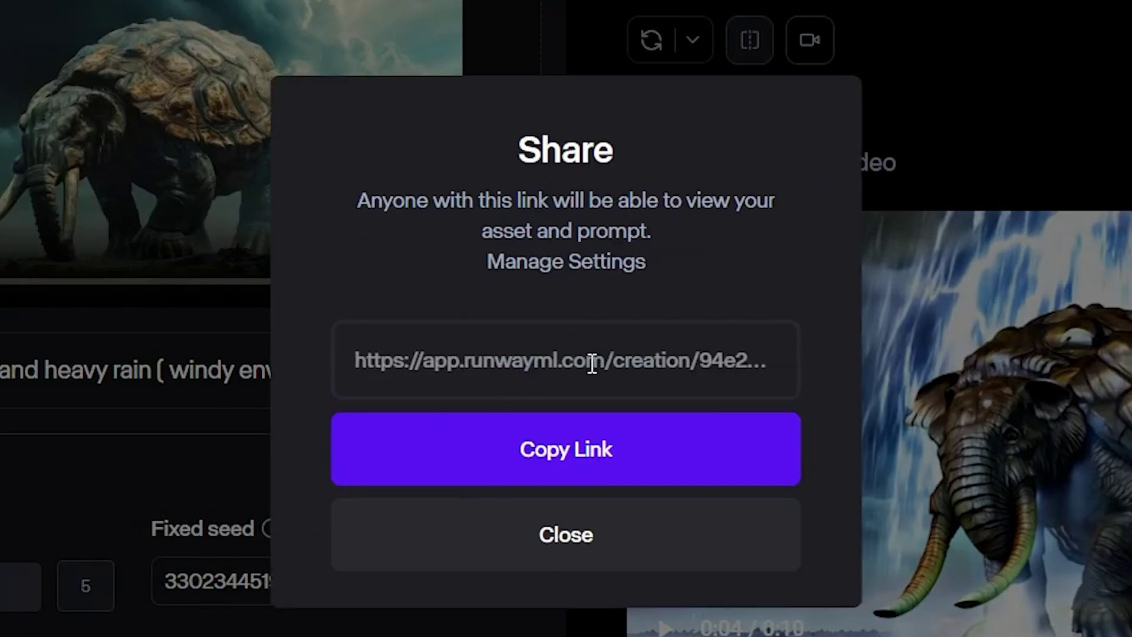